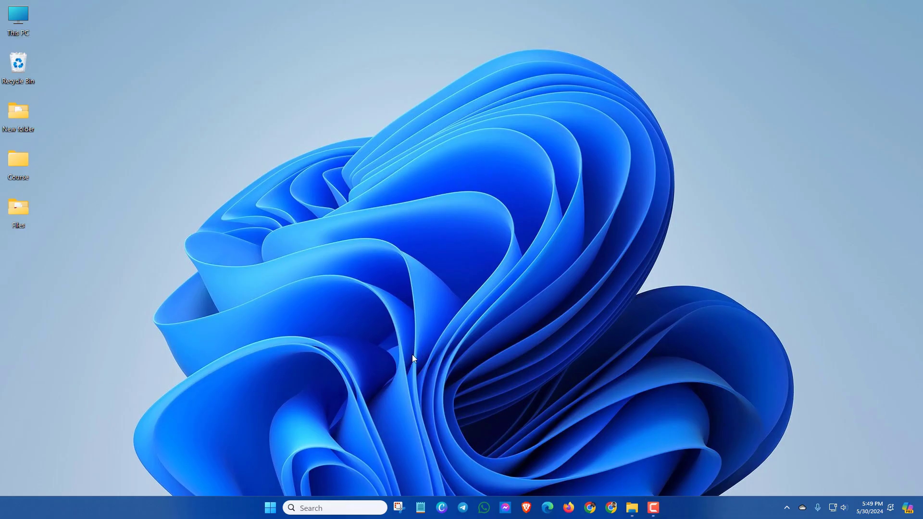
In the Run dialog, replace msconfig with 'temp' as the location to open.
key("super+r")
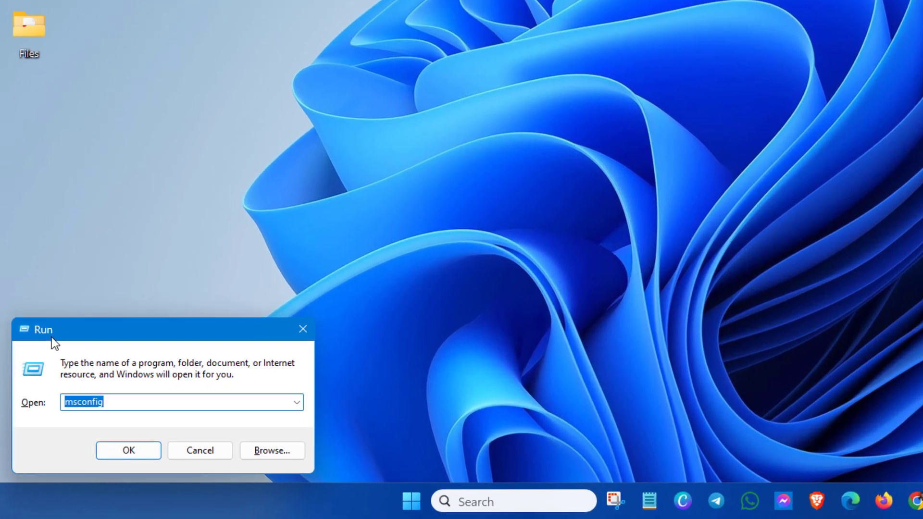
right_click(407, 501)
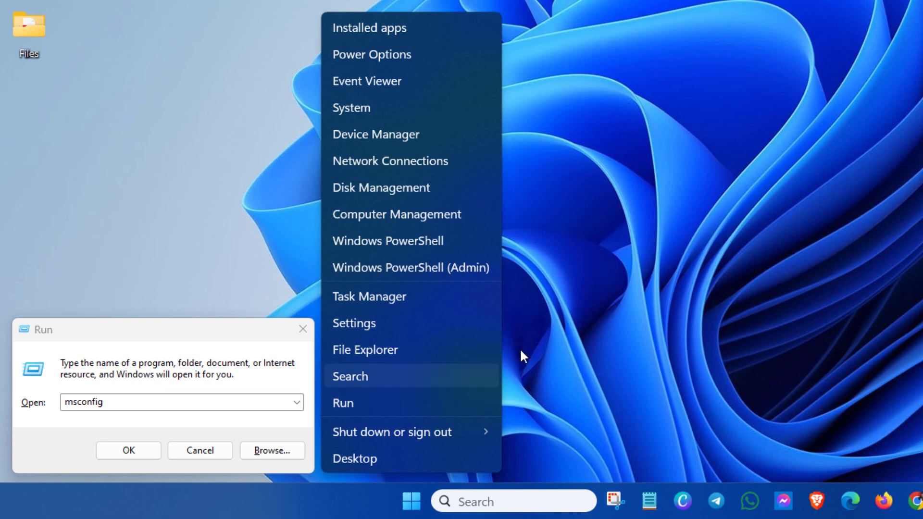
left_click(635, 267)
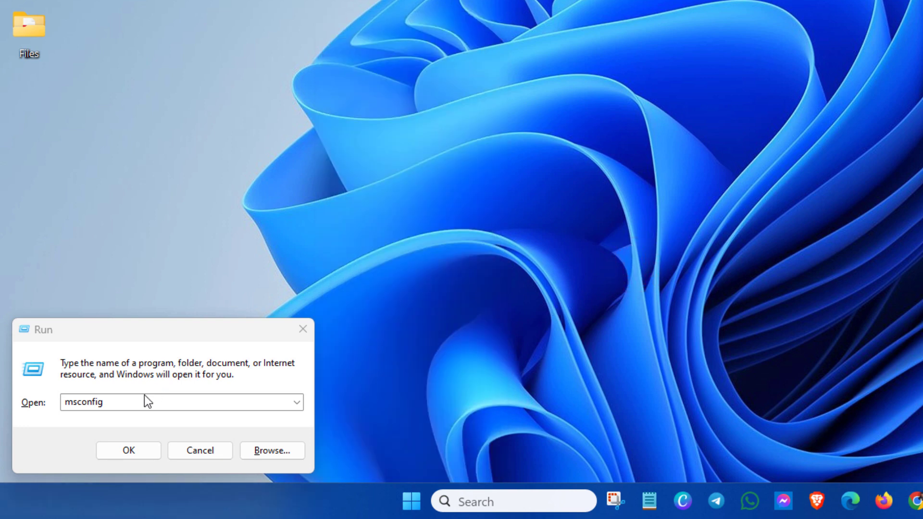
left_click(120, 401)
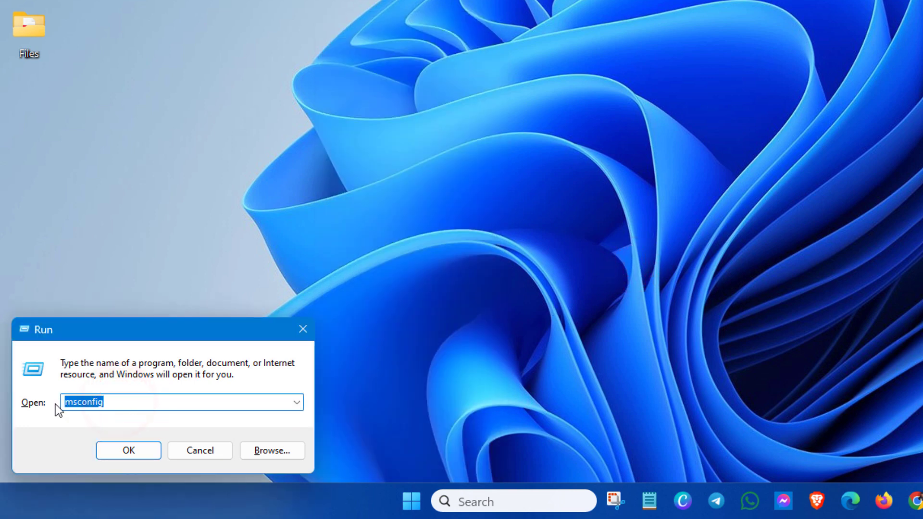
type("temp")
Open C:\Windows\Temp and delete all its items, skipping every in-use item.
left_click(123, 450)
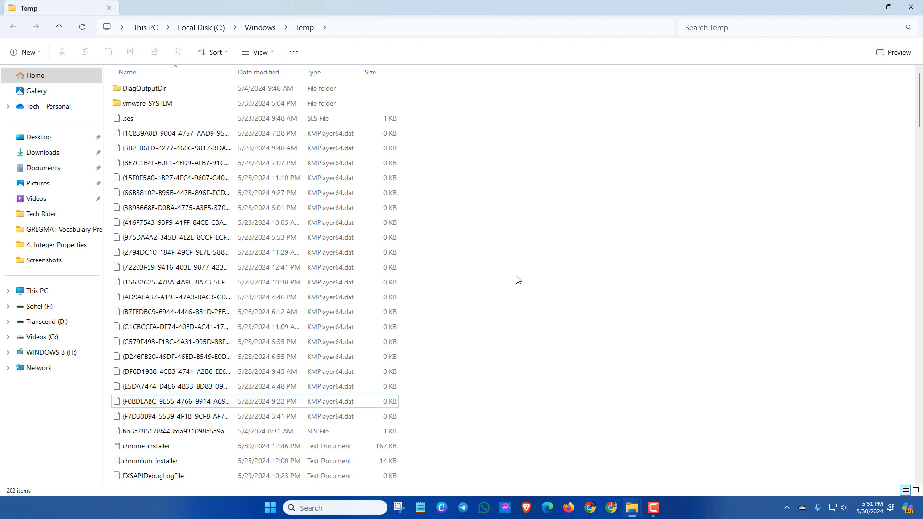
key("ctrl+a")
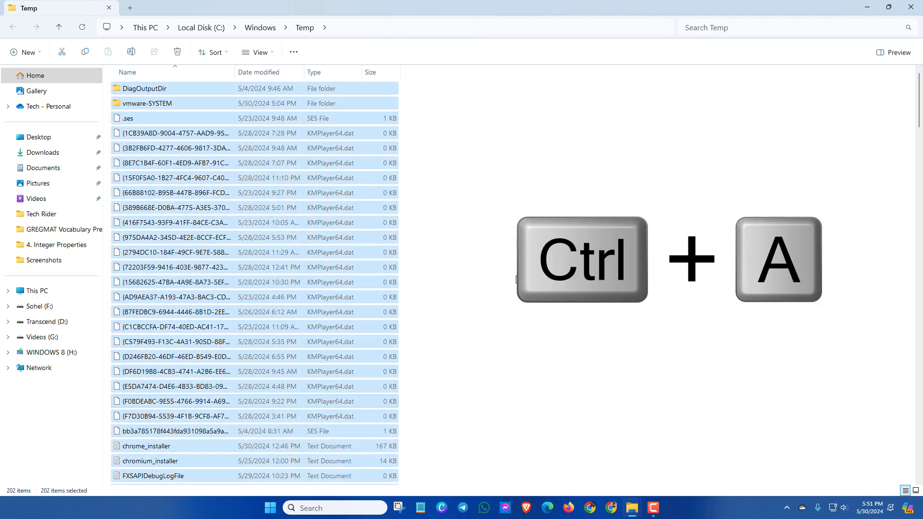
right_click(322, 180)
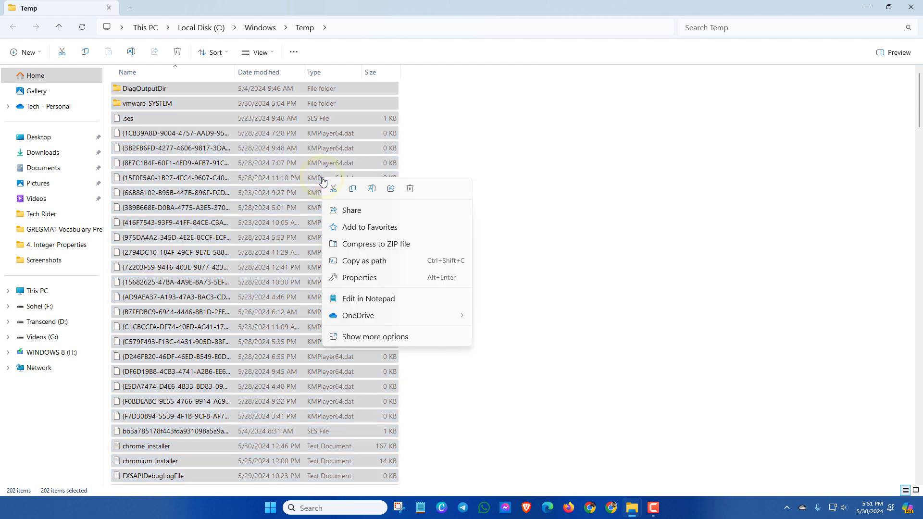
left_click(410, 188)
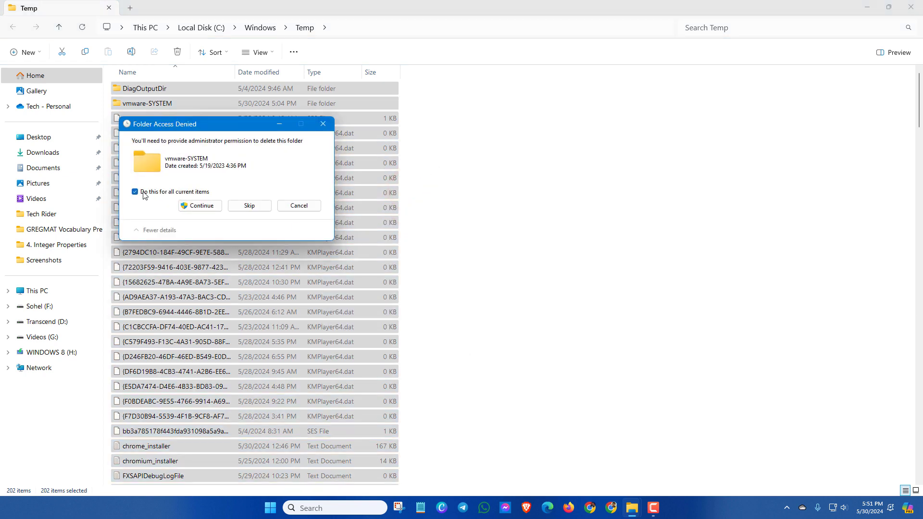
left_click(197, 205)
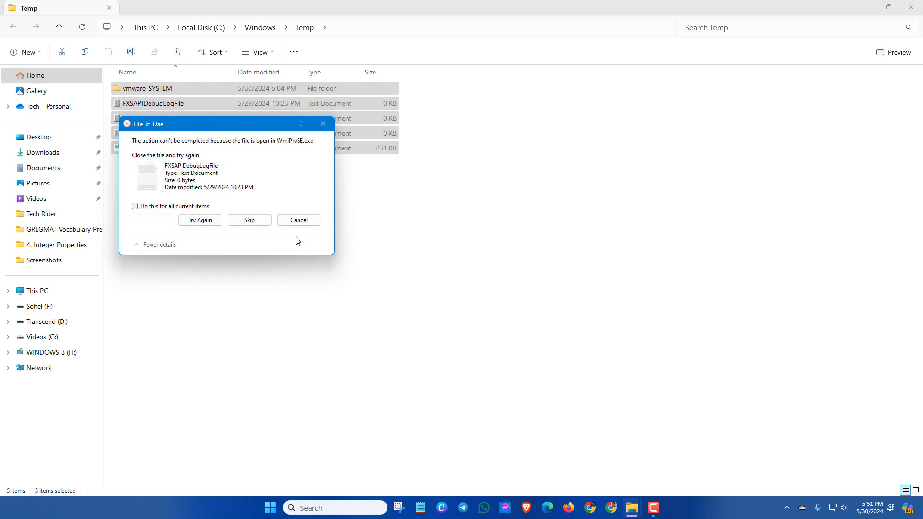
left_click(135, 207)
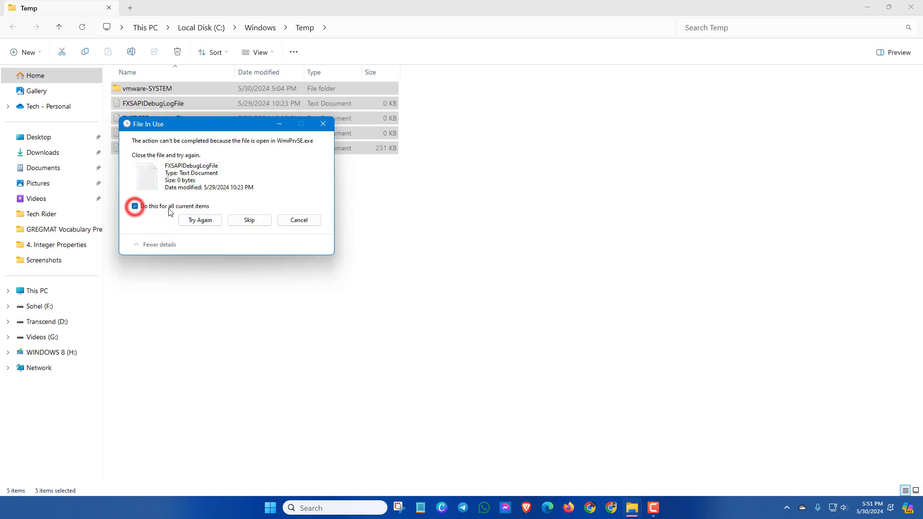
left_click(253, 221)
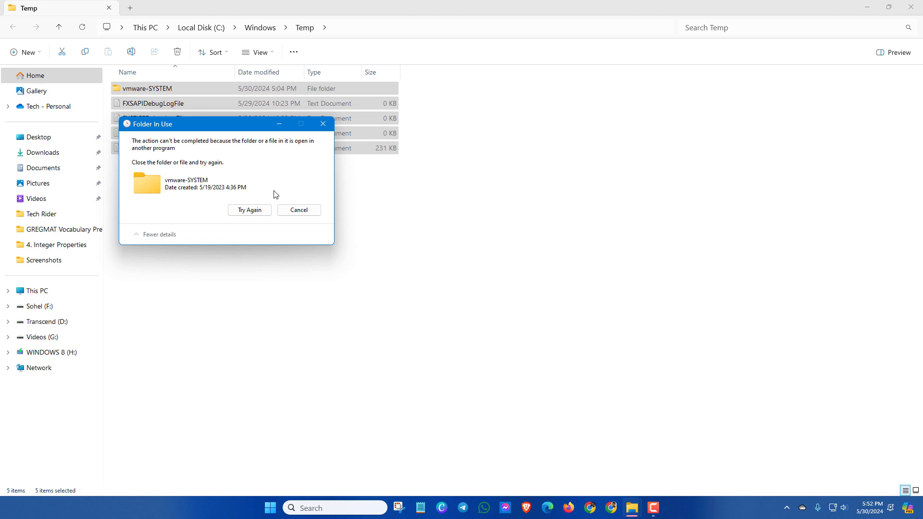
left_click(323, 124)
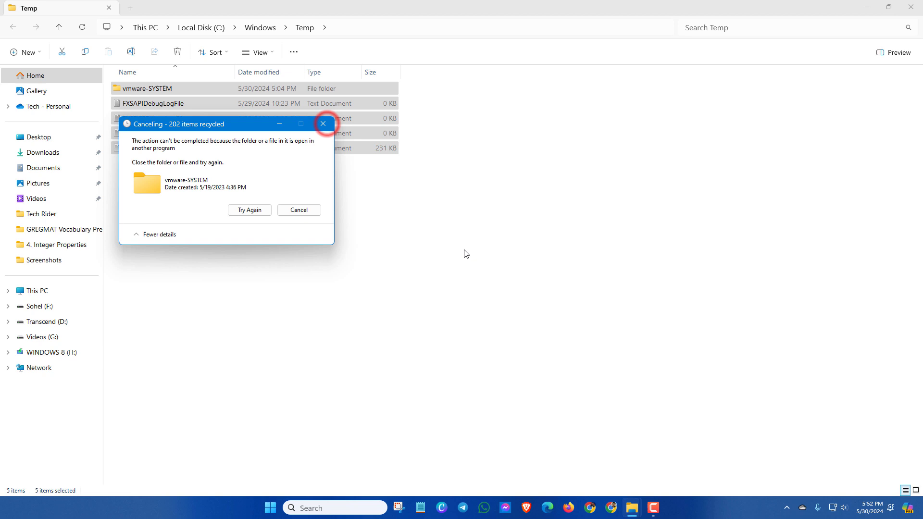
left_click(486, 260)
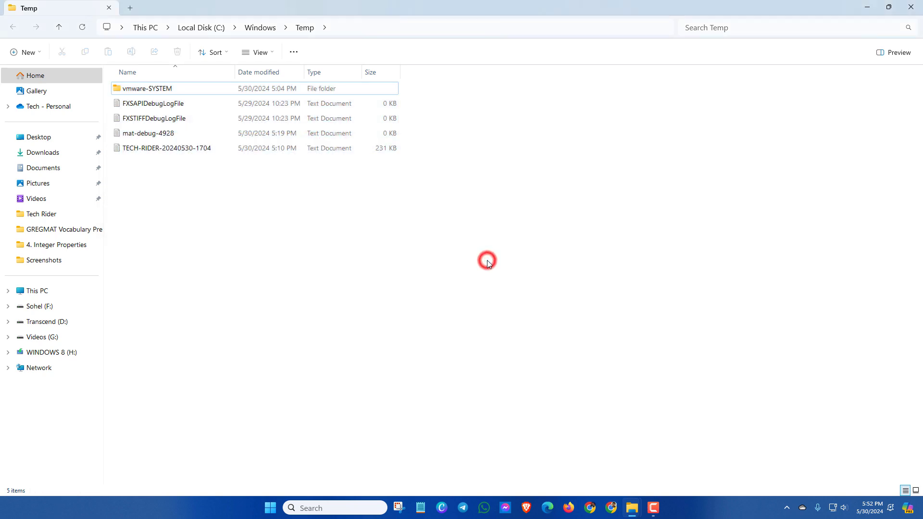
Close the Windows Temp window and open the user's %temp% folder through Run.
left_click(911, 7)
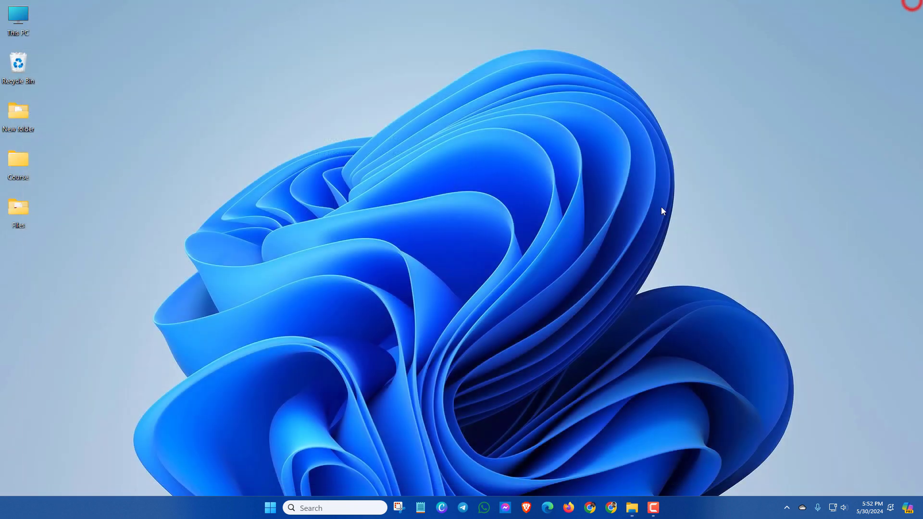
right_click(271, 505)
left_click(233, 449)
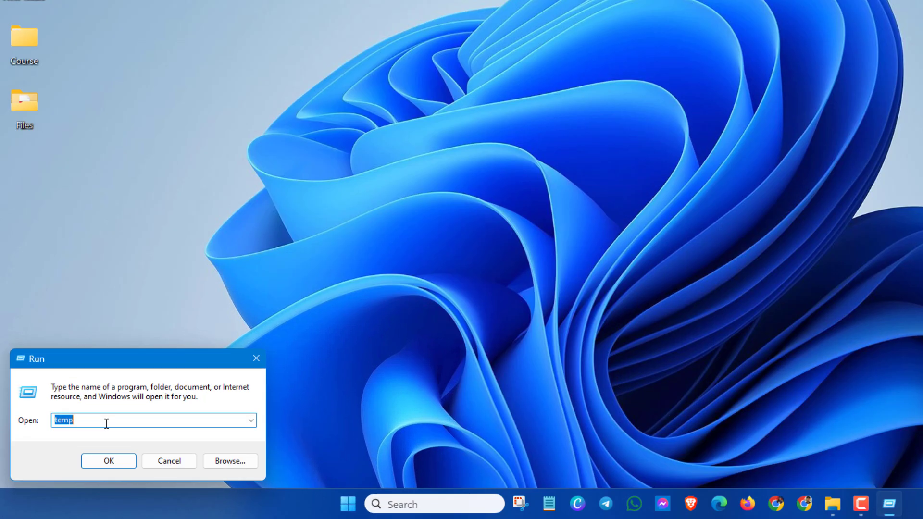
type("%")
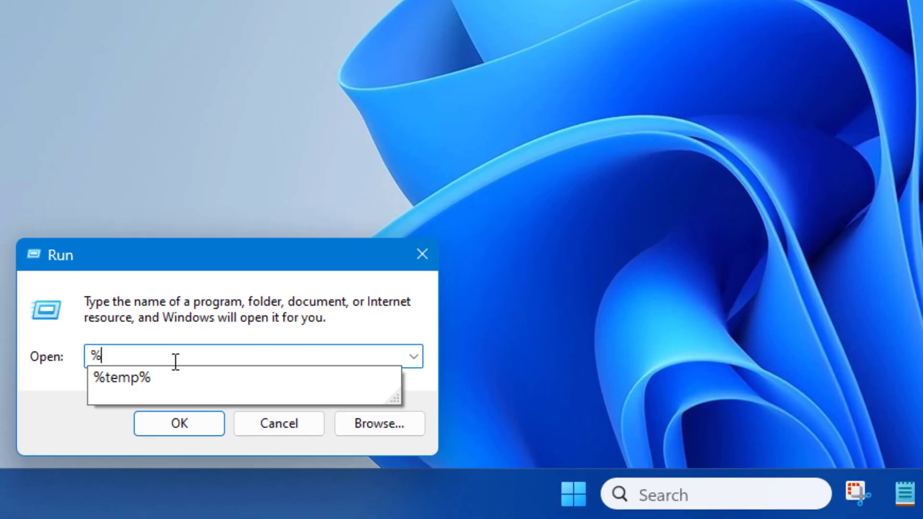
type("temp%")
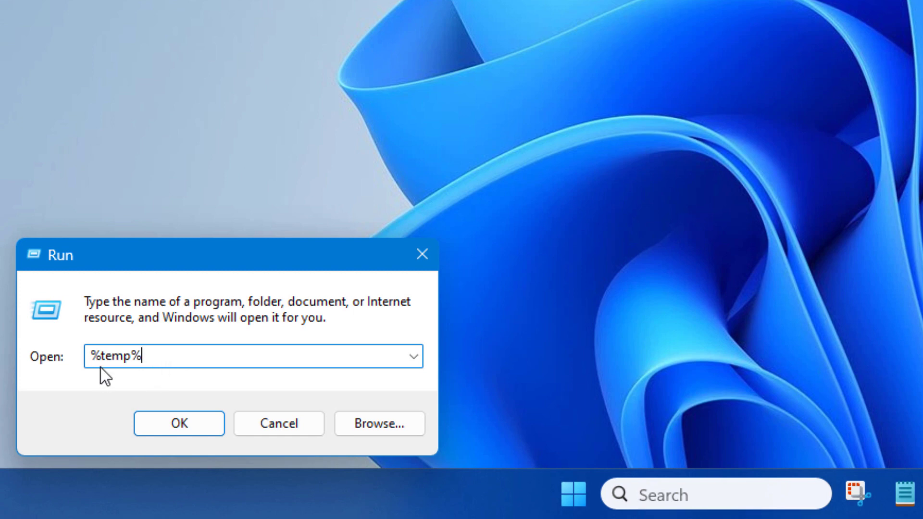
double_click(136, 360)
left_click(81, 475)
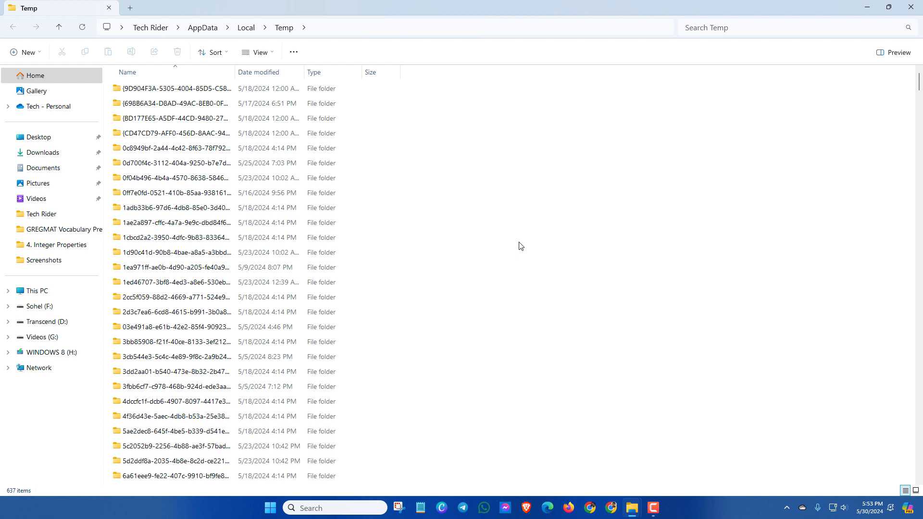
Delete all 637 temp items with admin permission, skip those in use, and close the window.
key("ctrl+a")
right_click(353, 181)
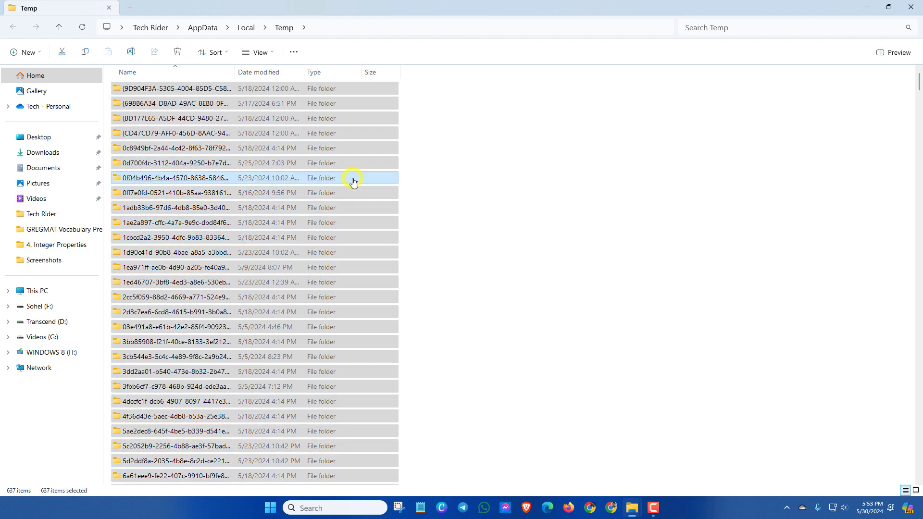
left_click(426, 192)
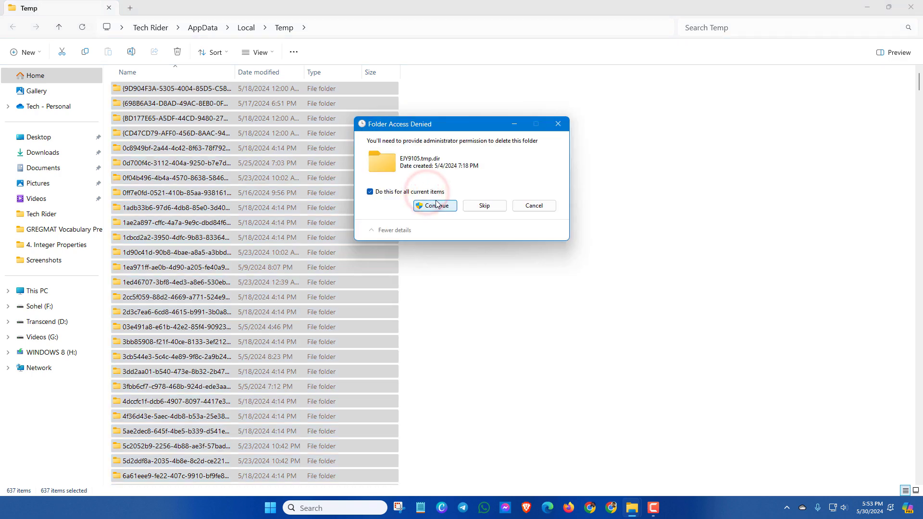
left_click(435, 205)
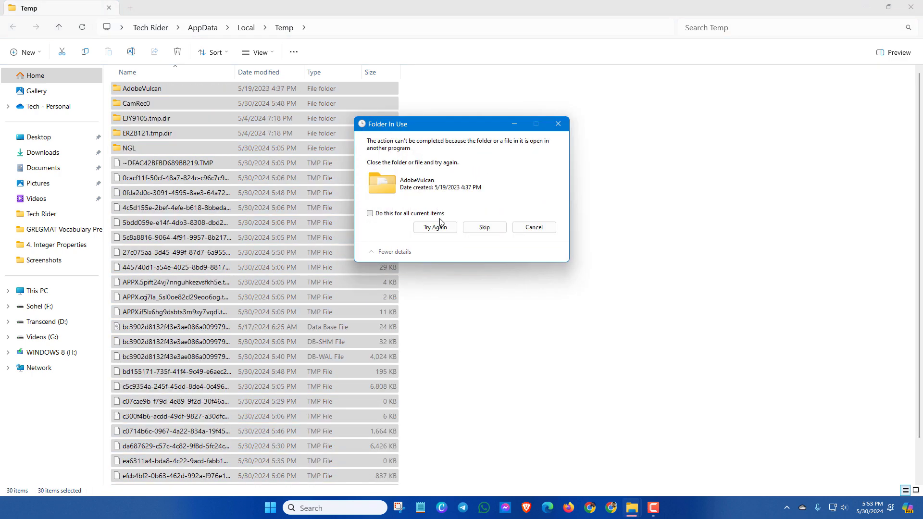
left_click(392, 213)
left_click(485, 227)
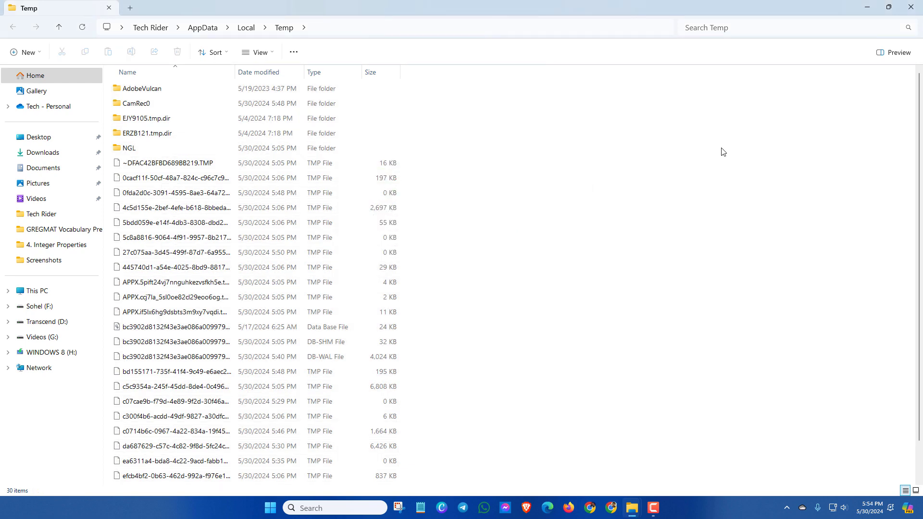
left_click(910, 7)
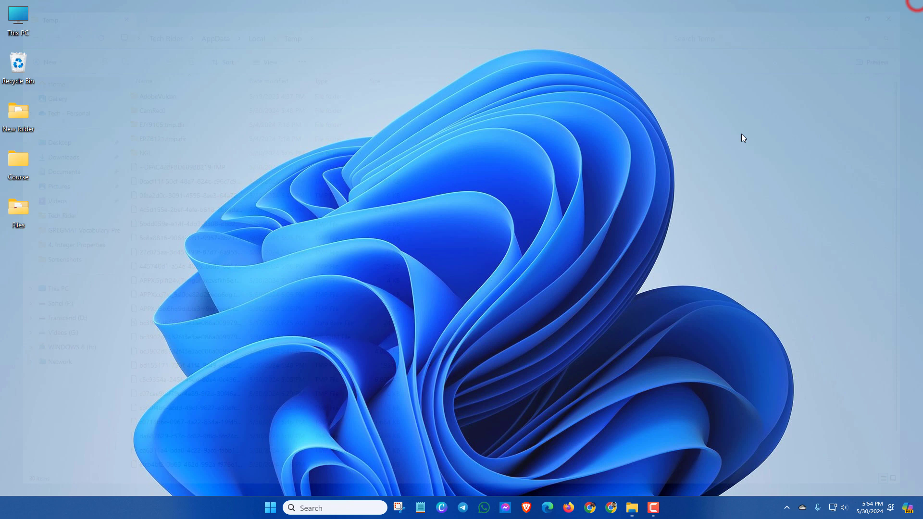
Open the Prefetch folder by running 'prefetch' from the Run dialog.
right_click(272, 508)
left_click(230, 446)
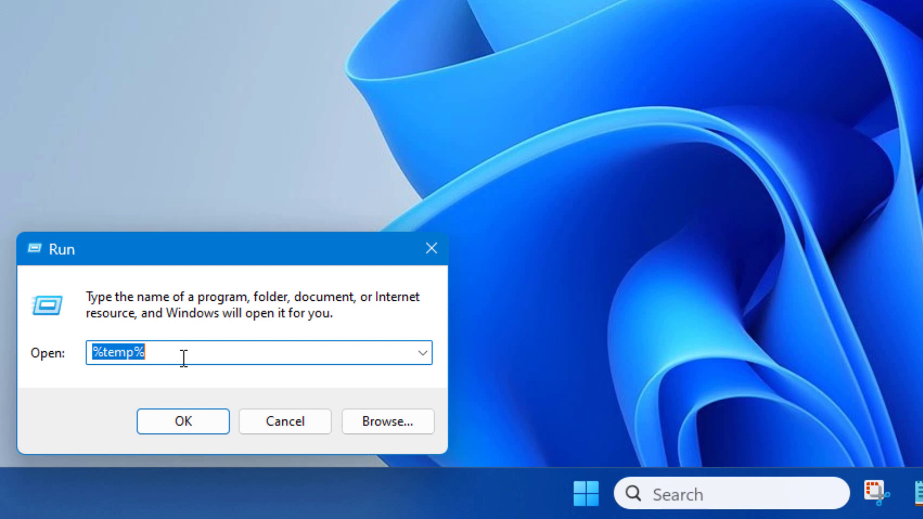
type("prefetc")
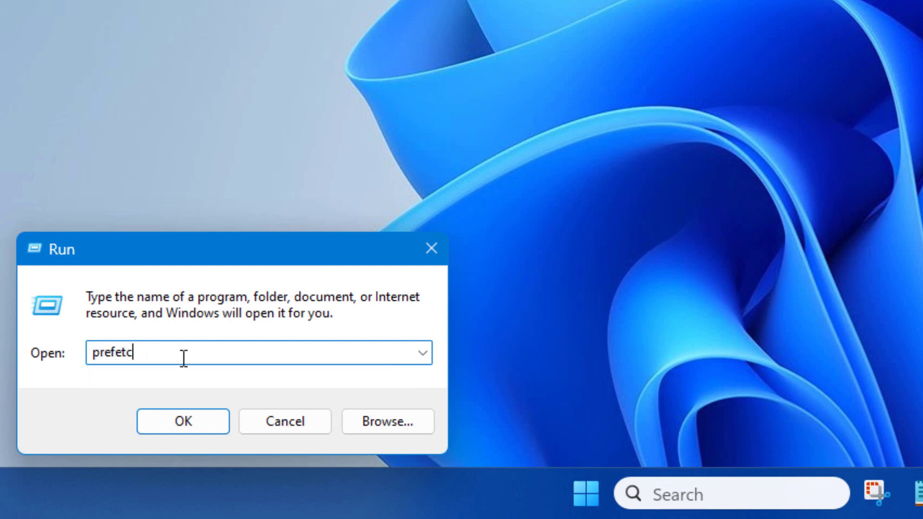
type("h")
left_click(171, 425)
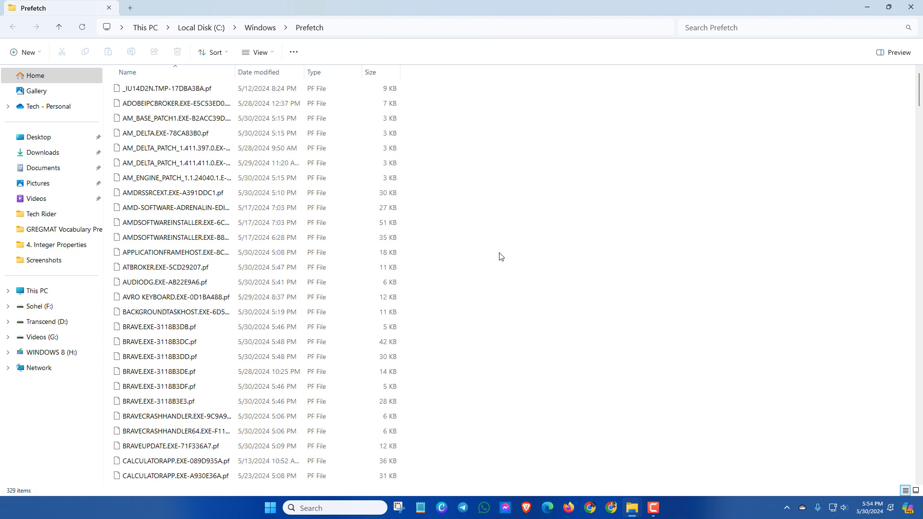
Delete all Prefetch files, skipping the in-use ones, then show the desktop.
key("ctrl+a")
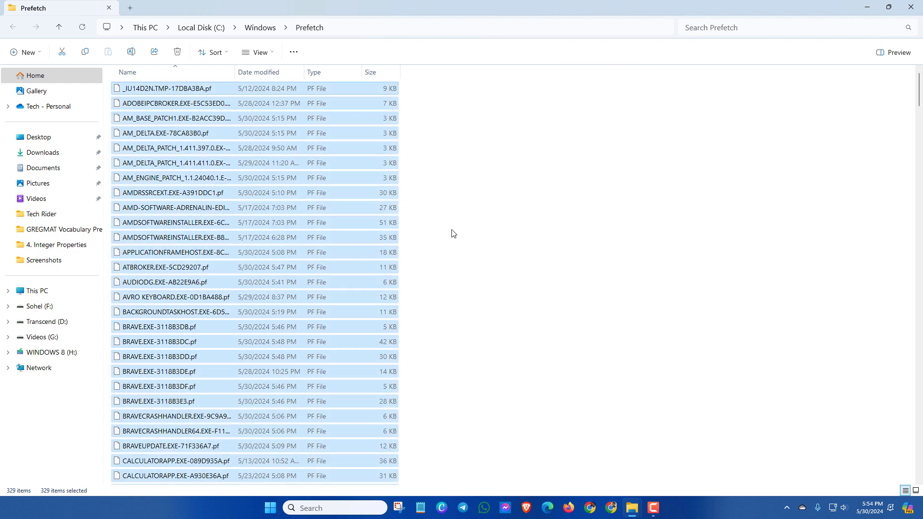
right_click(361, 195)
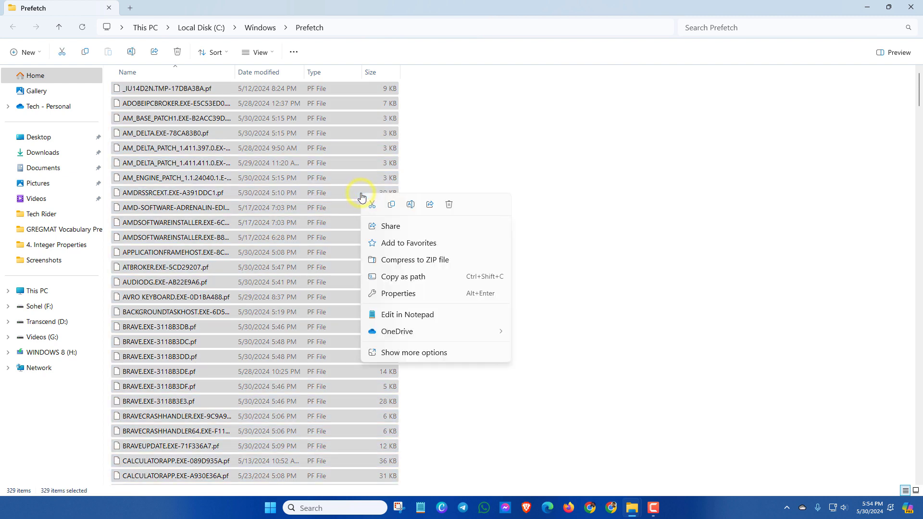
left_click(450, 205)
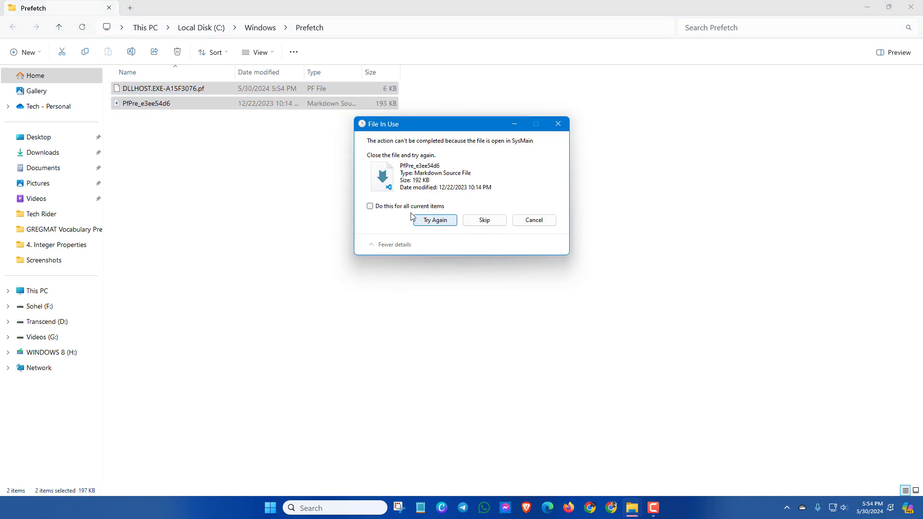
left_click(393, 211)
left_click(482, 220)
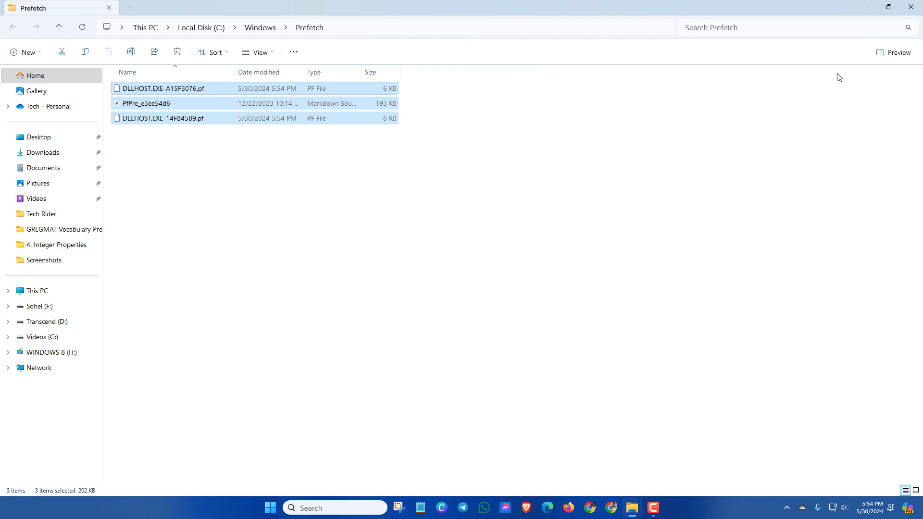
key("super+d")
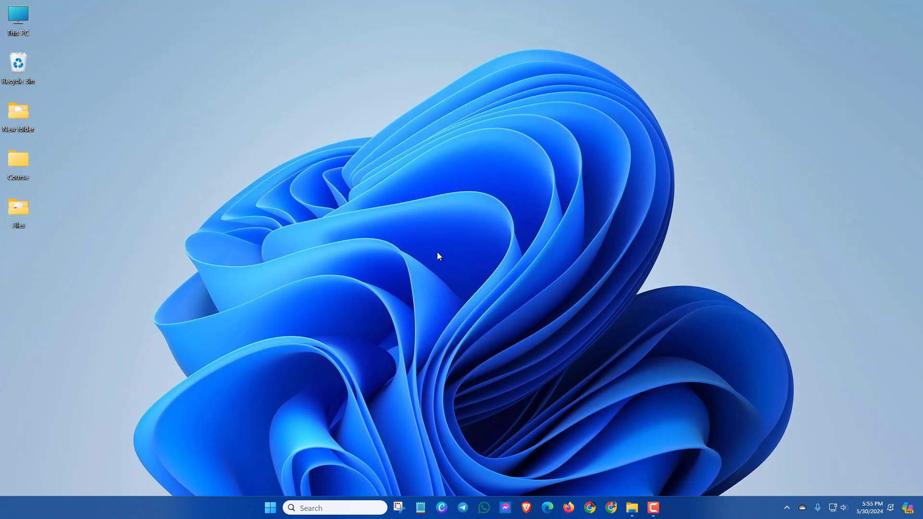
Search for and launch Disk Cleanup on drive C:.
left_click(355, 504)
type("disck")
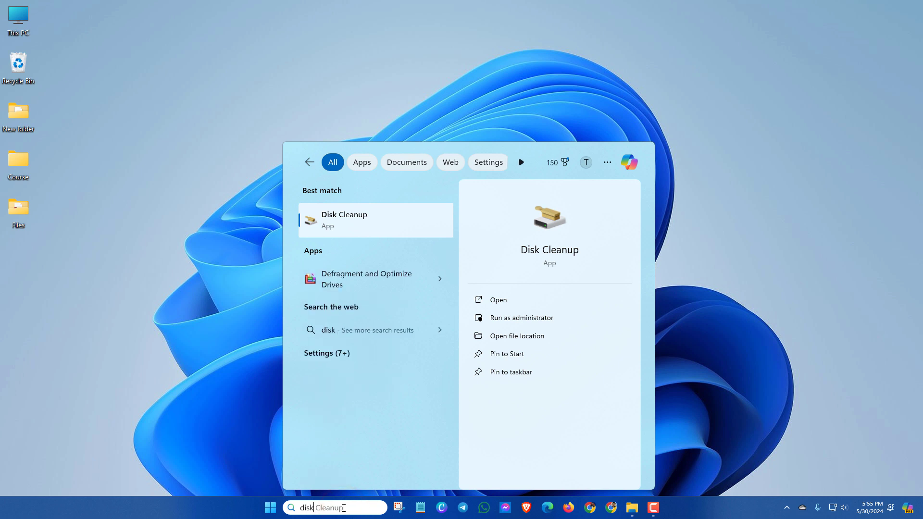
type(" clean")
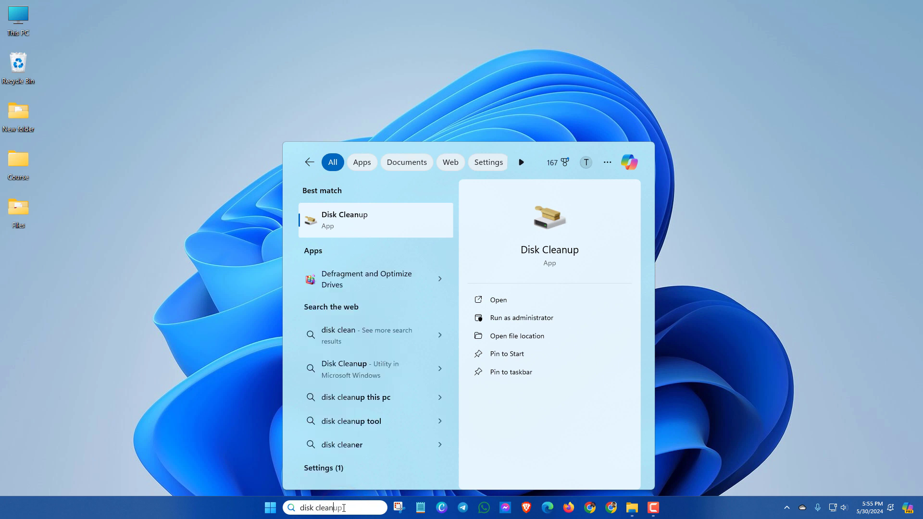
type("up")
left_click(313, 508)
type("c")
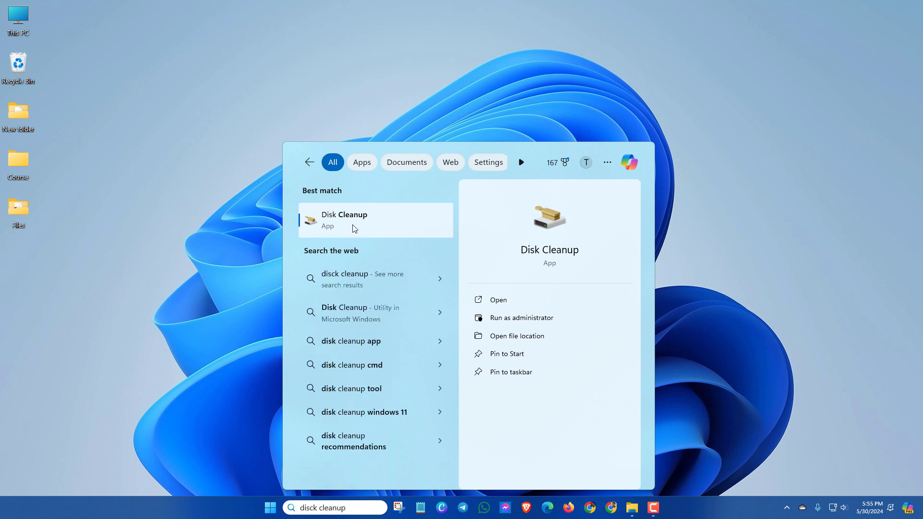
left_click(354, 226)
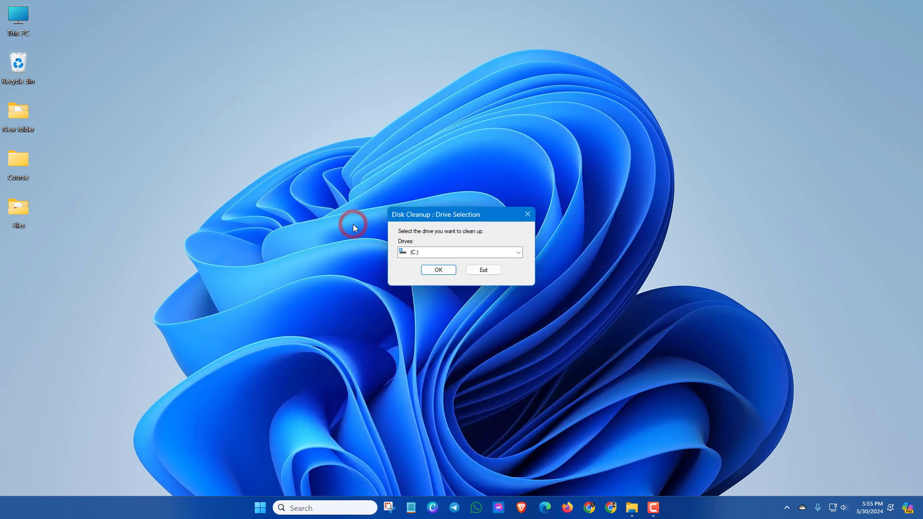
left_click(437, 271)
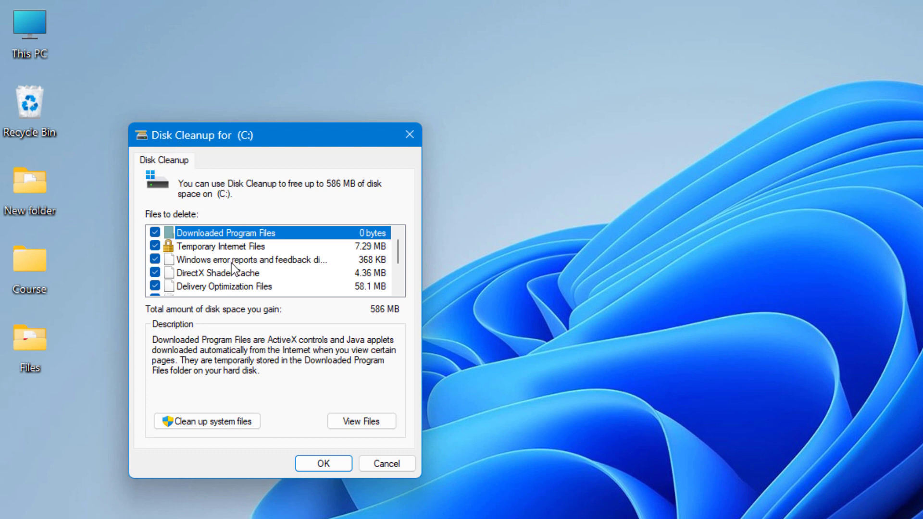
Permanently delete the default checked file categories, about 586 MB.
scroll(231, 264, "down", 2)
scroll(173, 269, "up", 2)
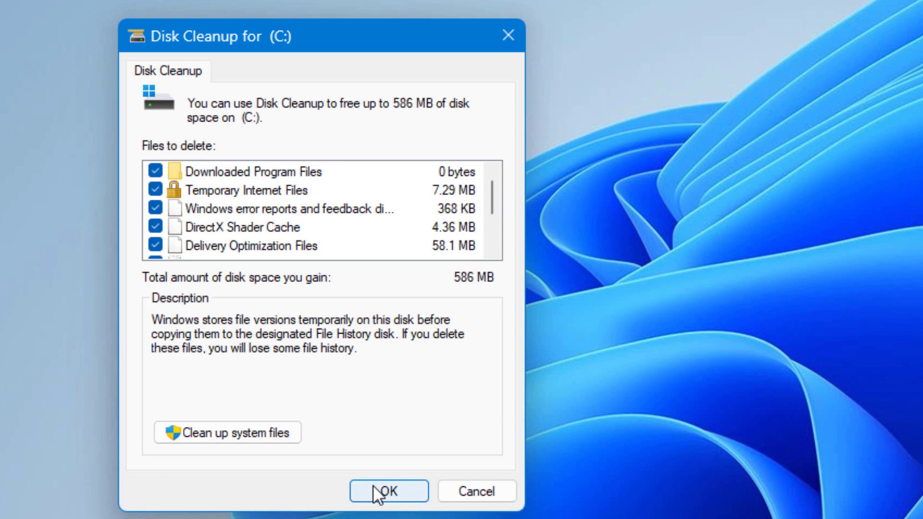
left_click(375, 490)
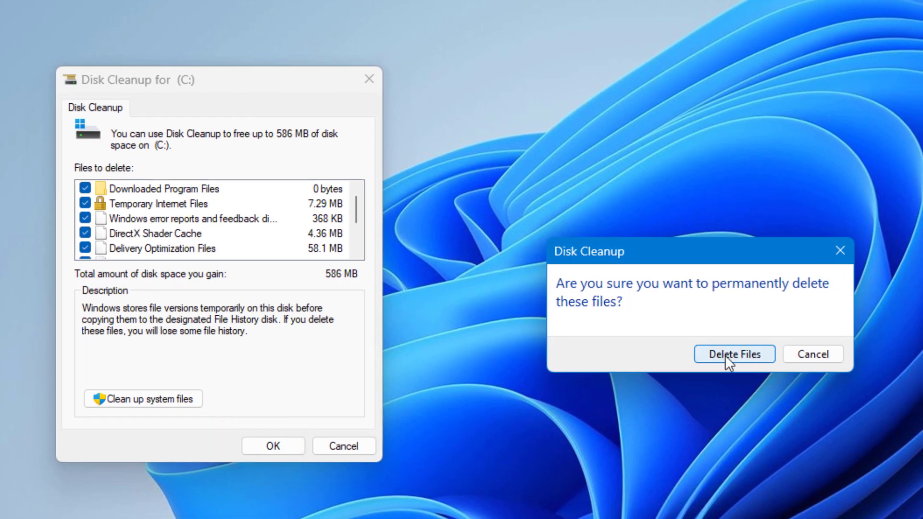
left_click(724, 354)
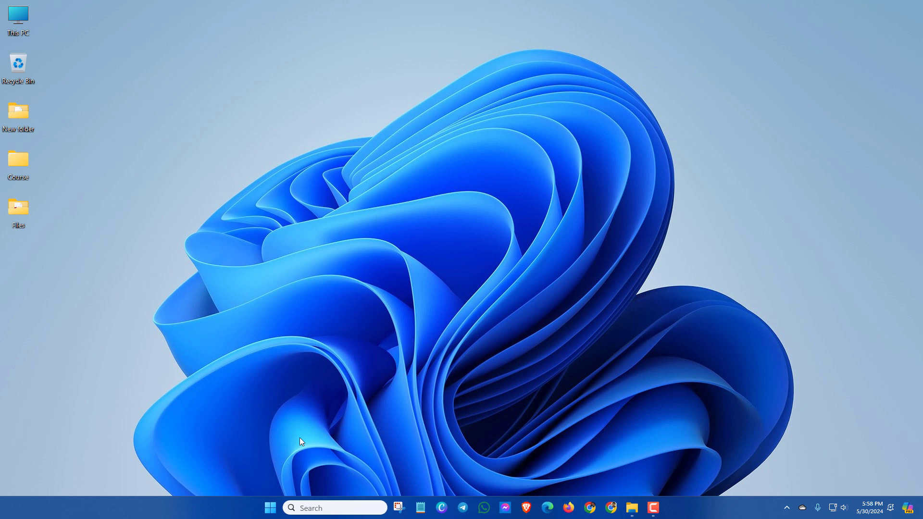
Go to Settings > System > Storage > Temporary files.
right_click(271, 512)
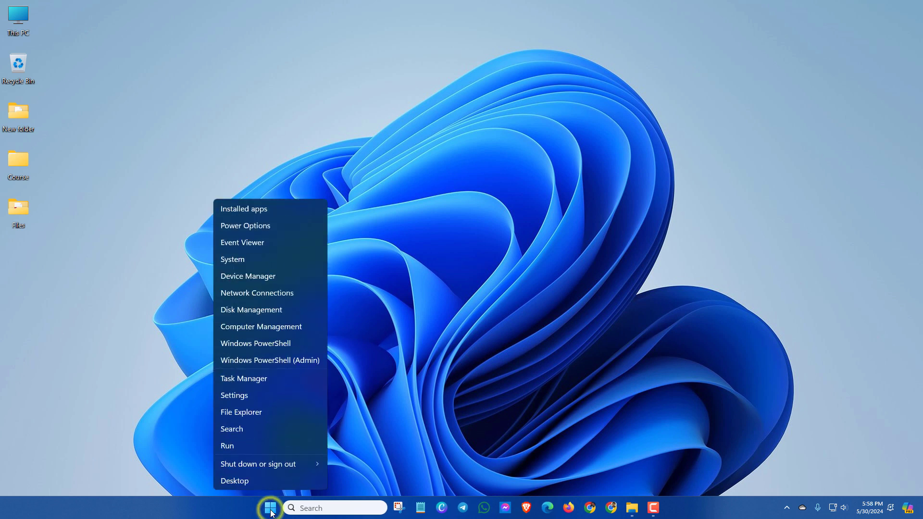
left_click(248, 397)
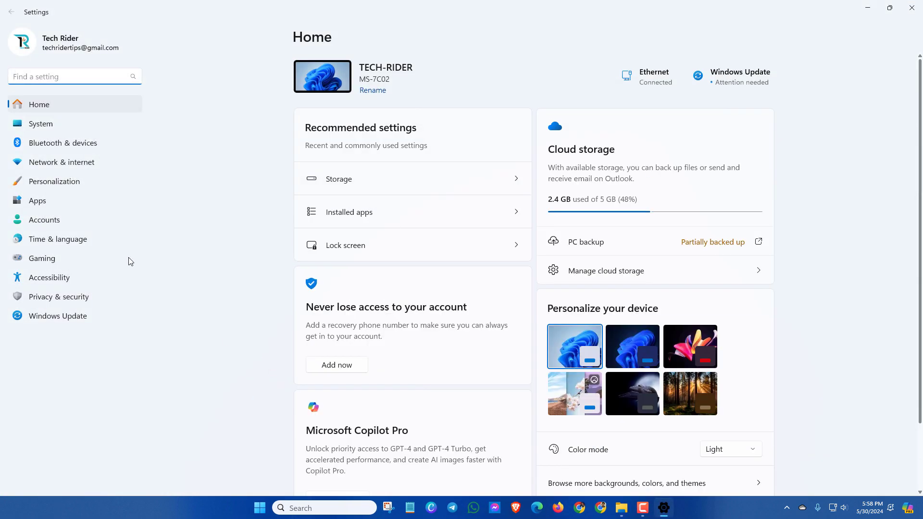
left_click(59, 128)
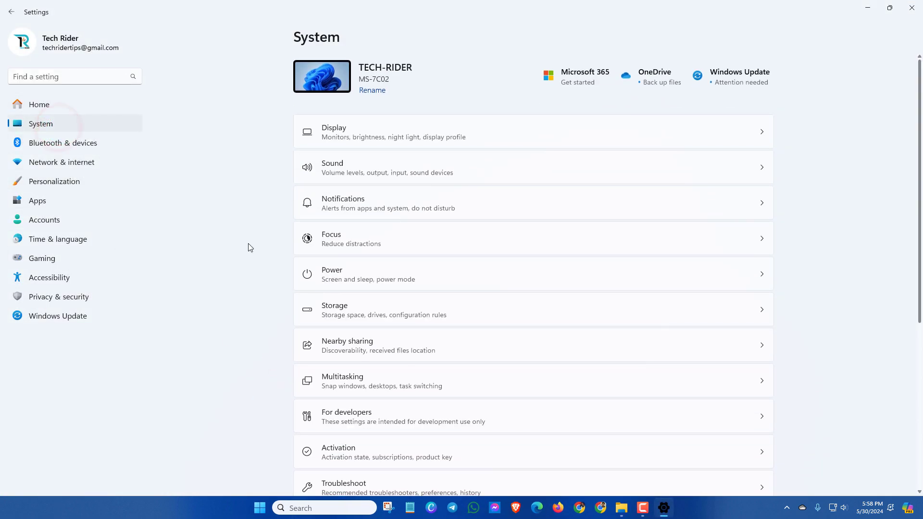
left_click(329, 316)
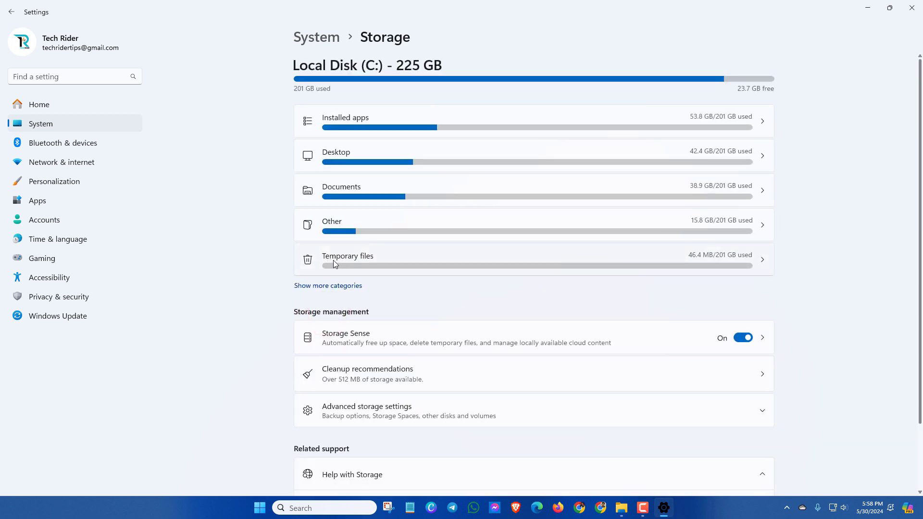
left_click(374, 259)
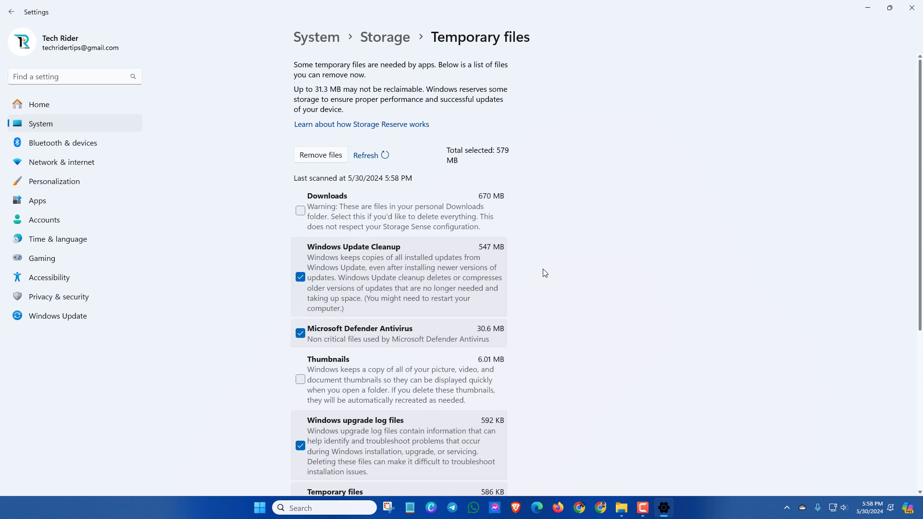
Remove the checked 585 MB of temporary files and minimize Settings during the purge.
scroll(543, 274, "down", 2)
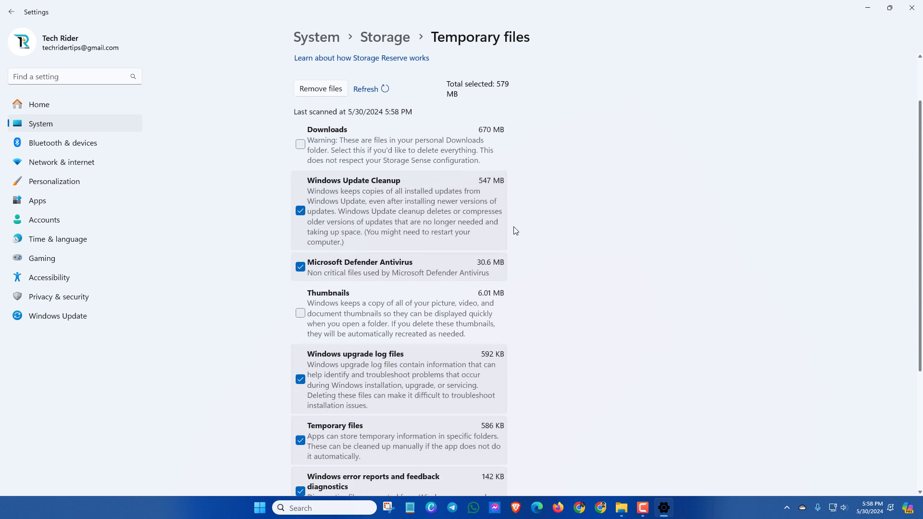
scroll(532, 249, "down", 4)
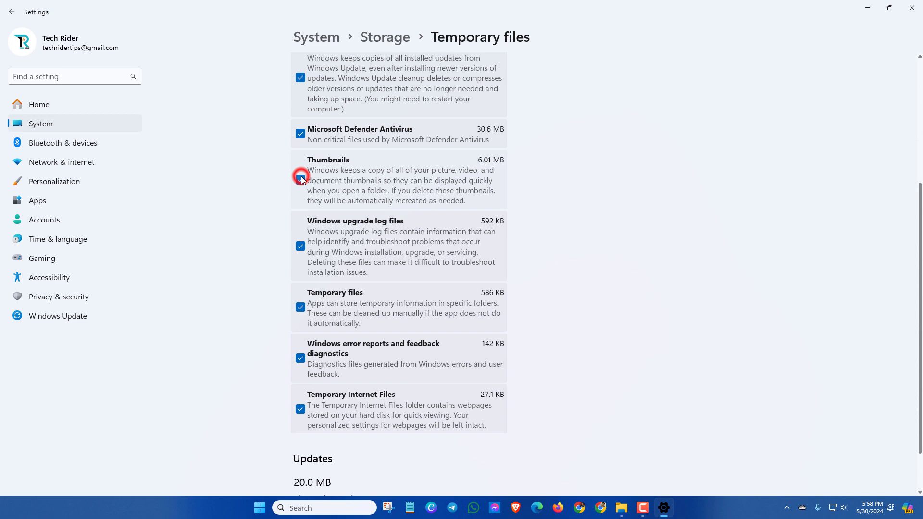
scroll(429, 293, "up", 6)
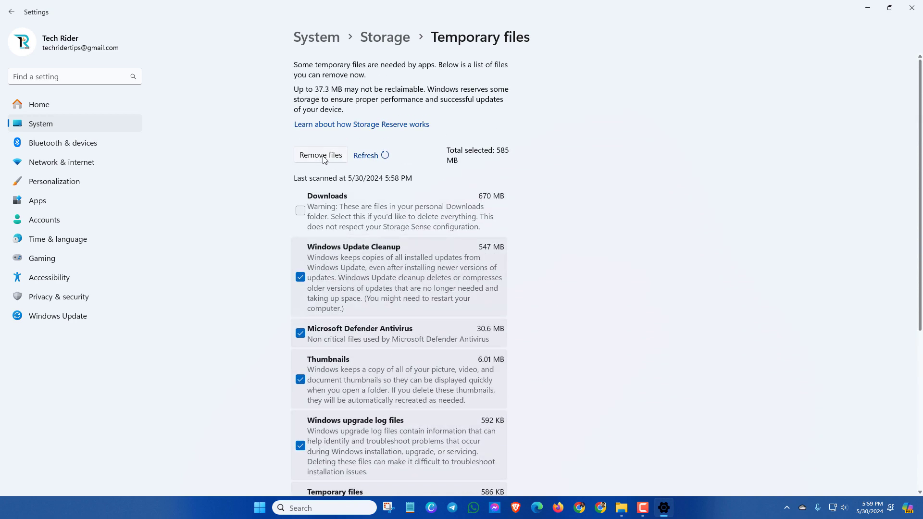
left_click(315, 157)
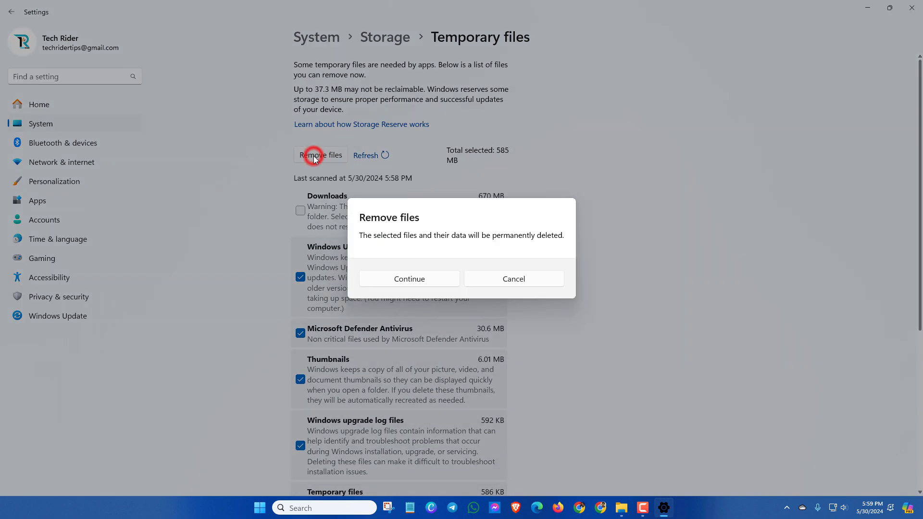
left_click(407, 280)
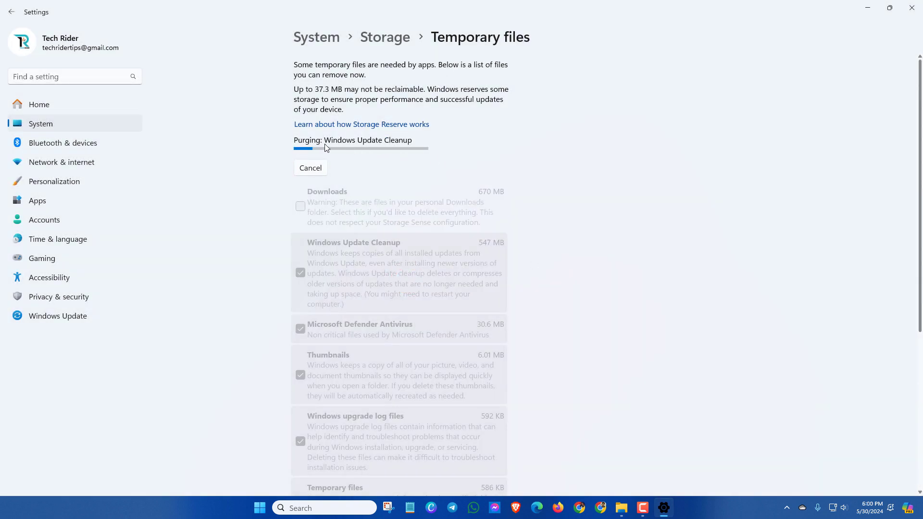
left_click(867, 6)
left_click(419, 182)
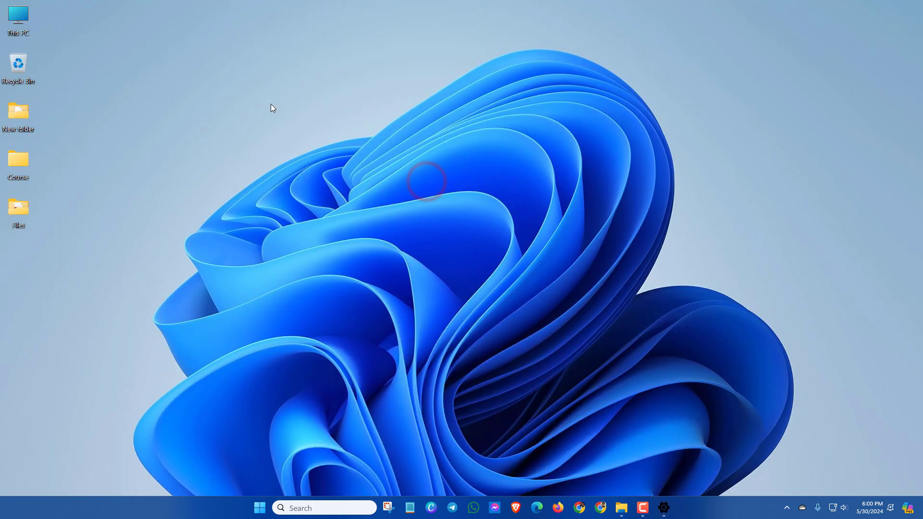
Browse to C:\Windows\SoftwareDistribution in File Explorer.
double_click(17, 19)
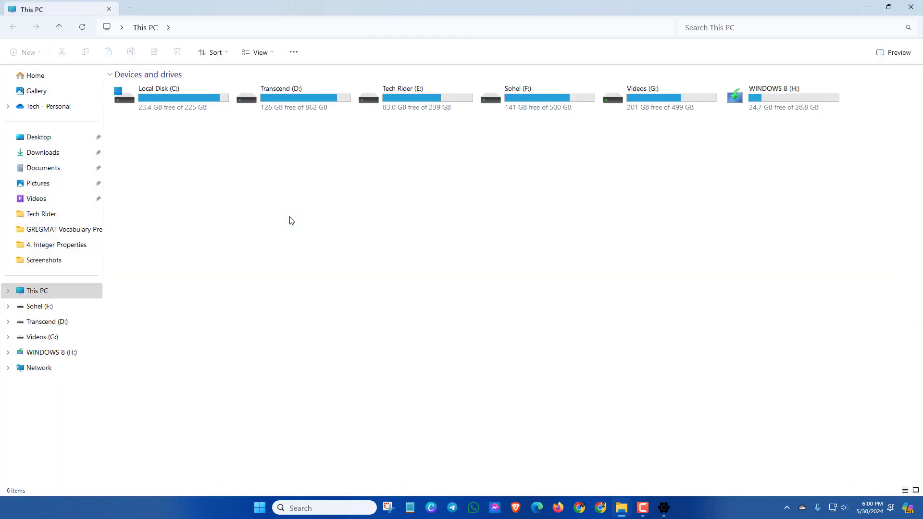
double_click(171, 103)
left_click(169, 104)
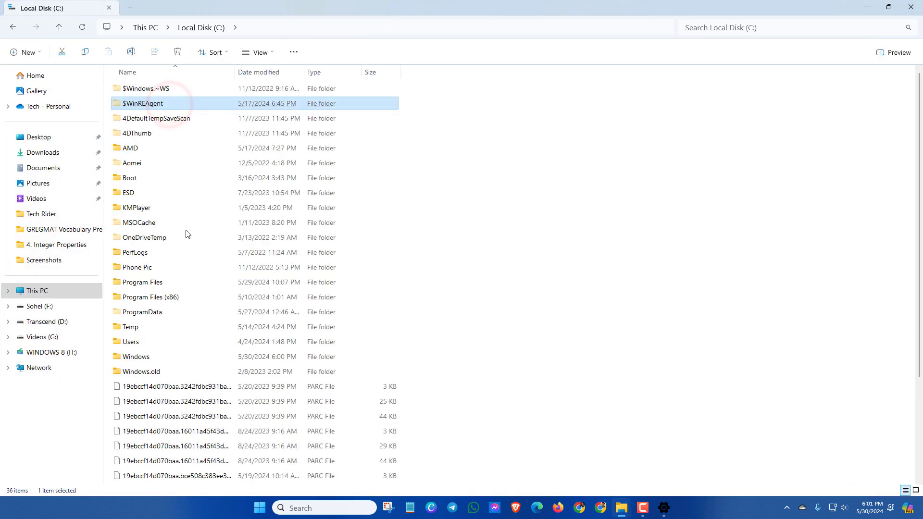
double_click(137, 359)
scroll(207, 326, "down", 5)
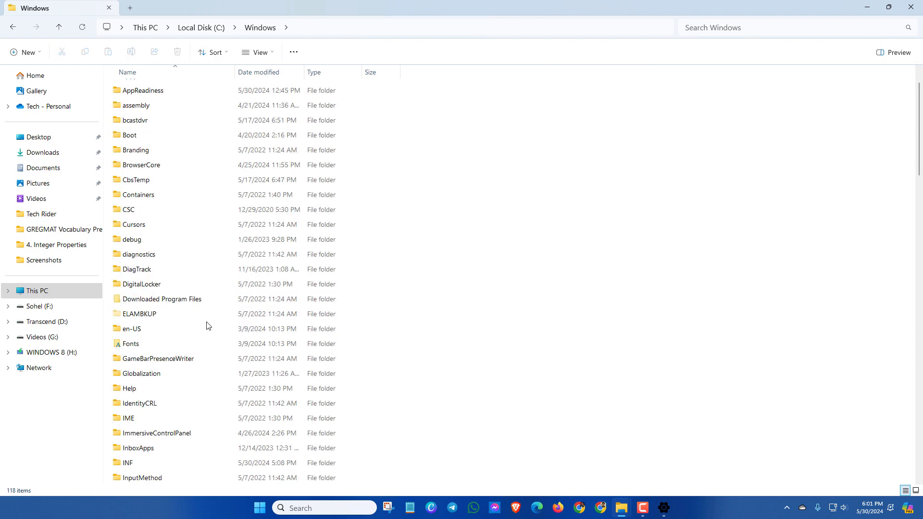
scroll(207, 328, "down", 8)
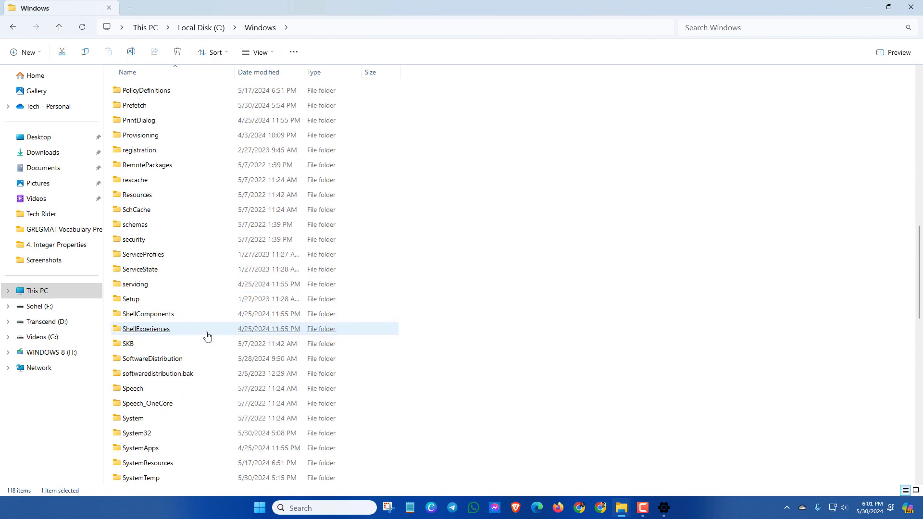
left_click(207, 329)
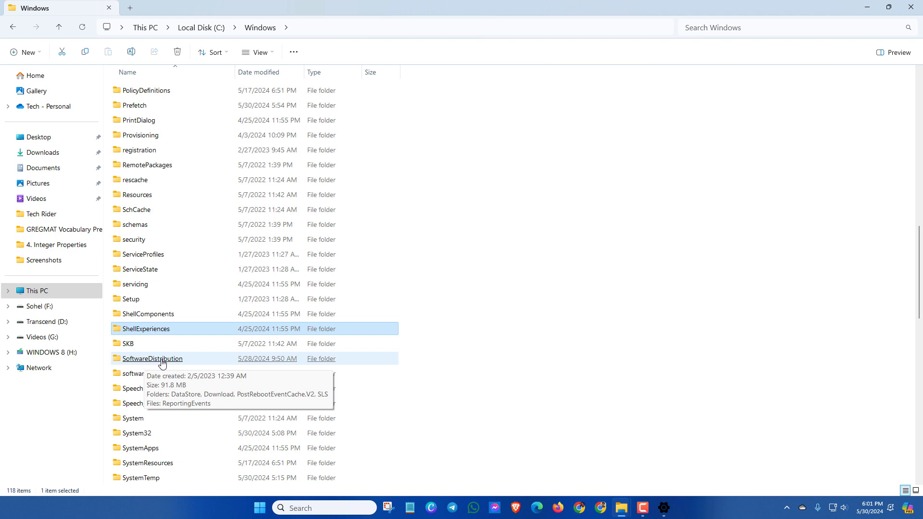
double_click(150, 361)
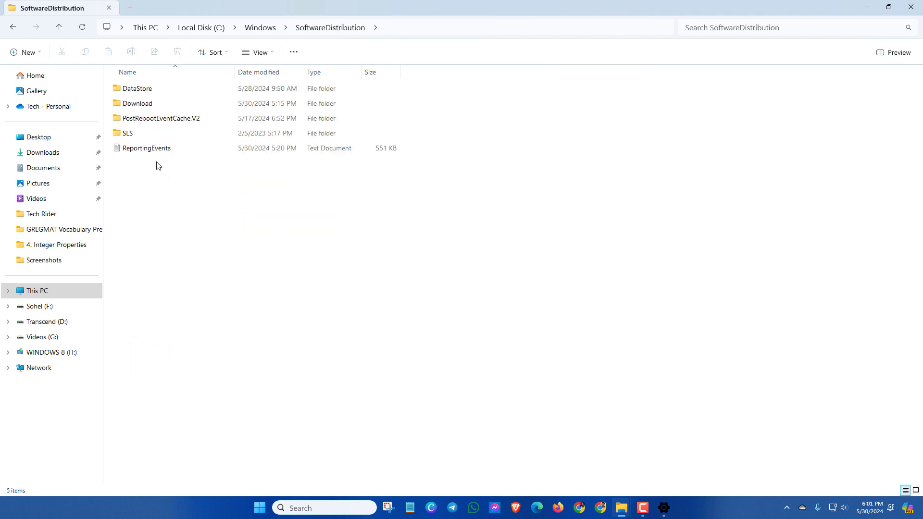
Delete the Download folder from SoftwareDistribution.
left_click(136, 107)
right_click(136, 105)
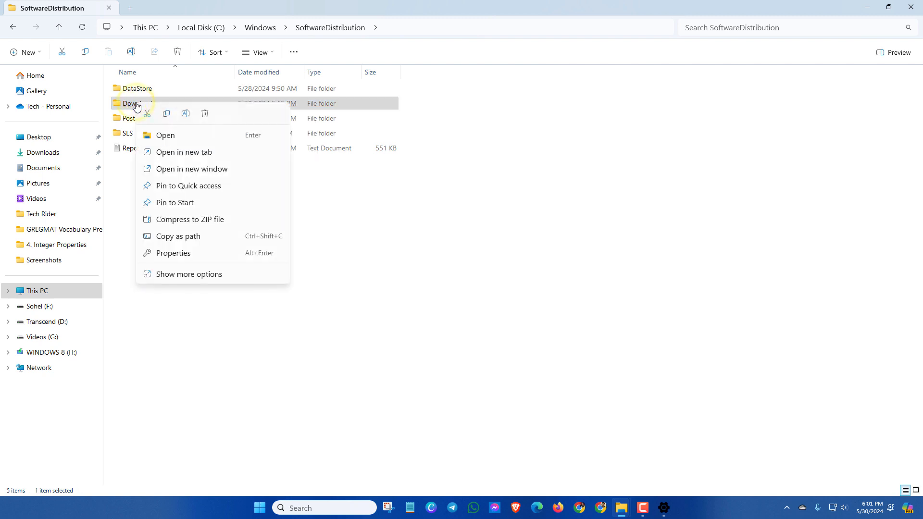
left_click(205, 114)
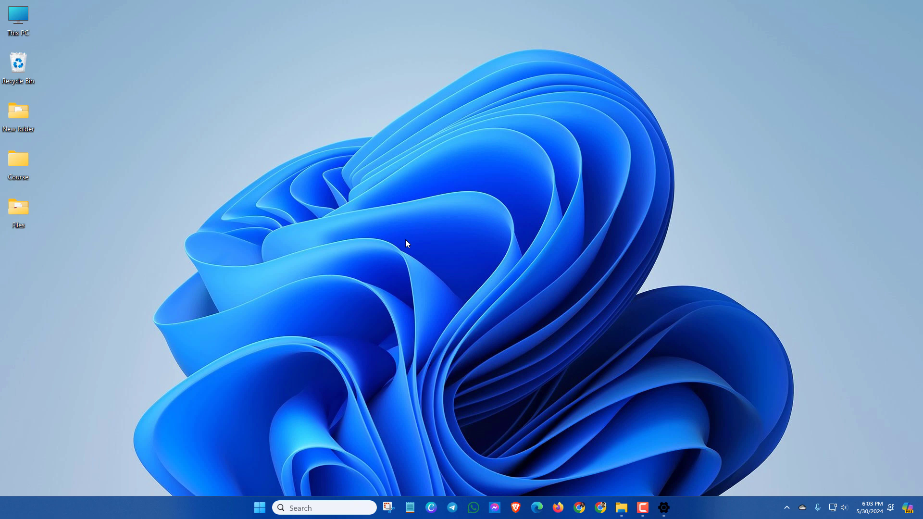
In Brave's Clear browsing data Advanced options, set the time range to All time.
left_click(515, 507)
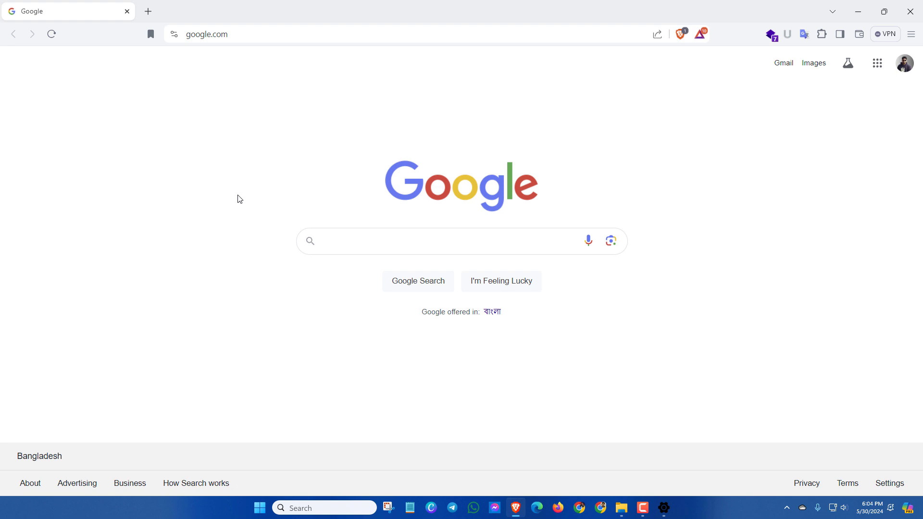
key("ctrl+shift+Delete")
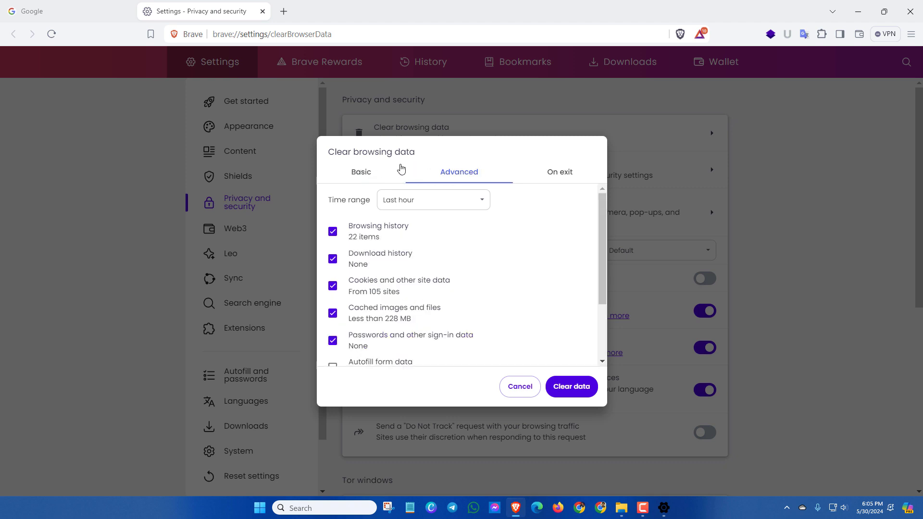
left_click(457, 175)
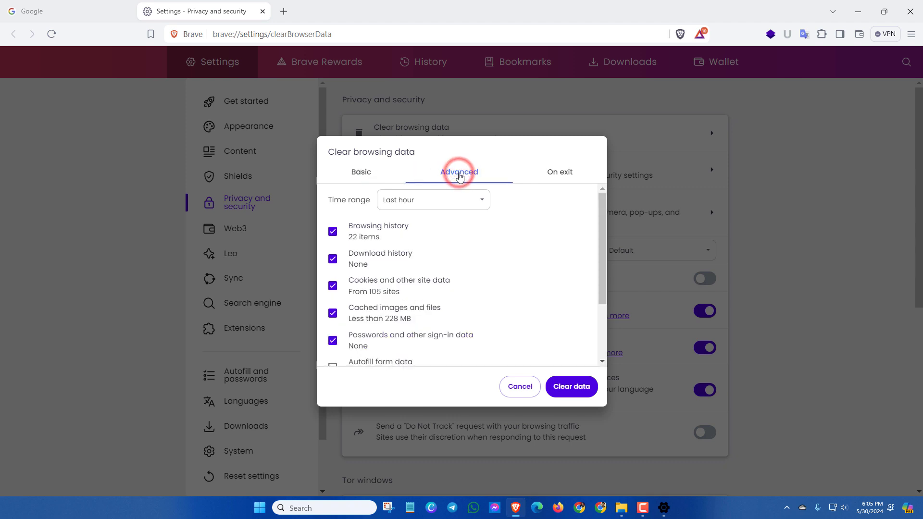
left_click(397, 201)
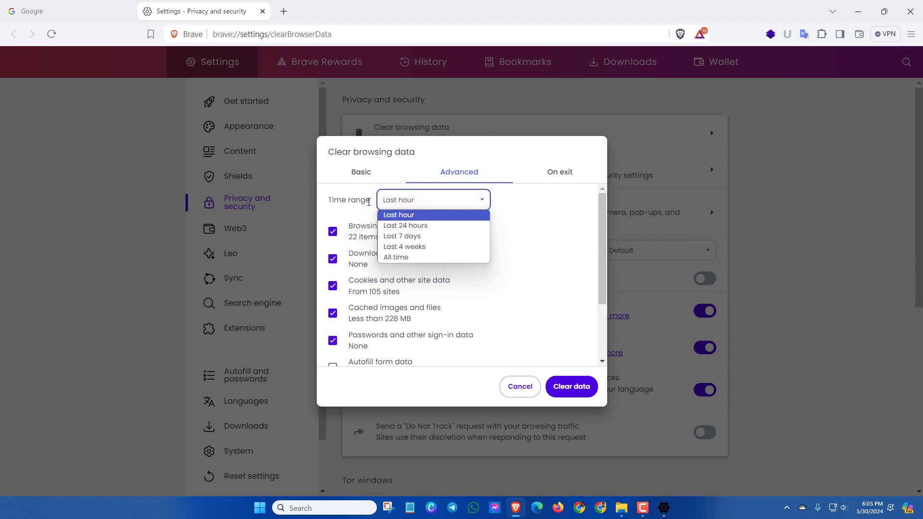
left_click(399, 258)
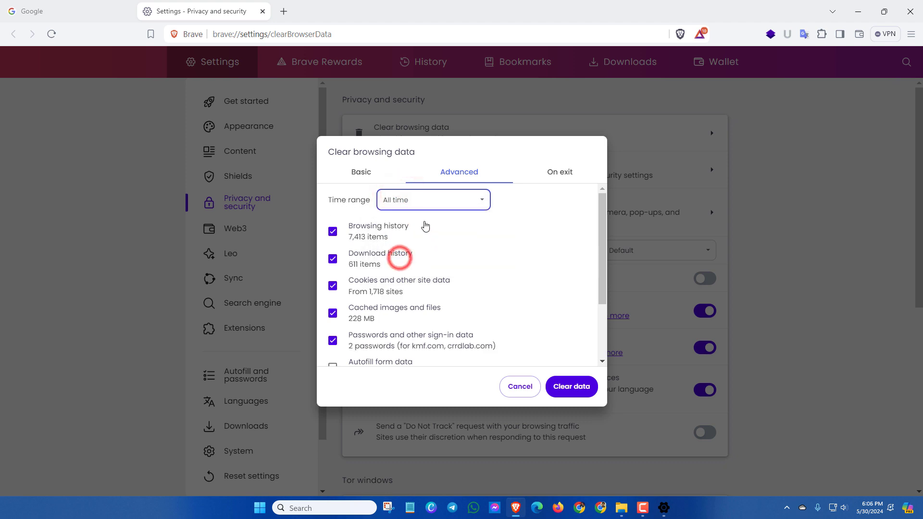
Clear history, downloads, cookies, cache and passwords, then minimize Brave.
scroll(432, 235, "down", 2)
scroll(439, 261, "up", 2)
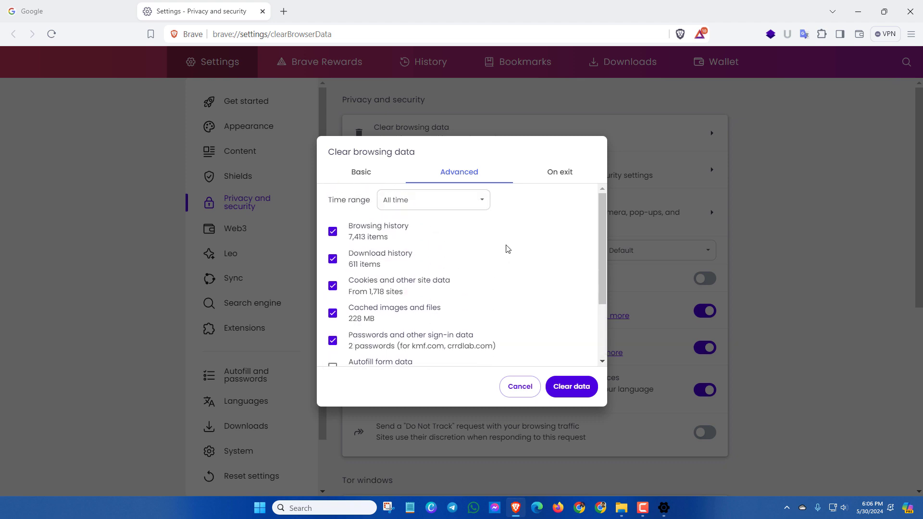
left_click(578, 394)
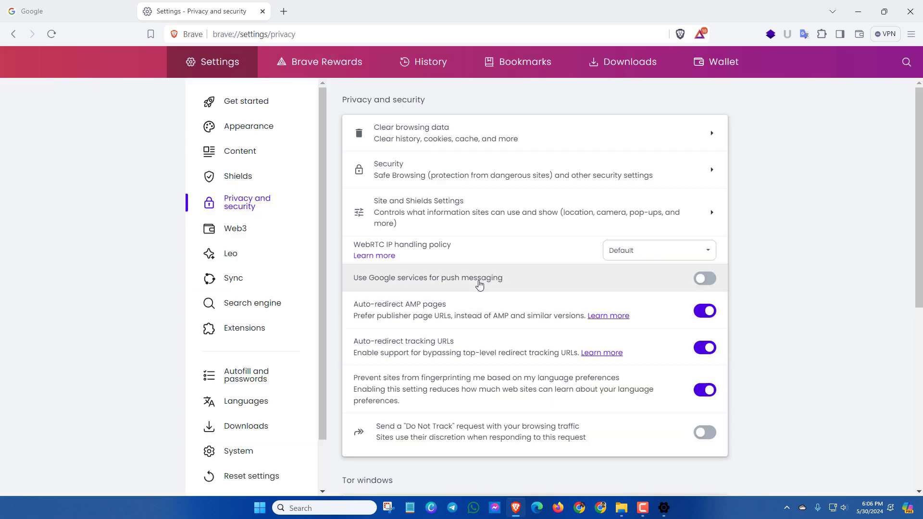
left_click(858, 13)
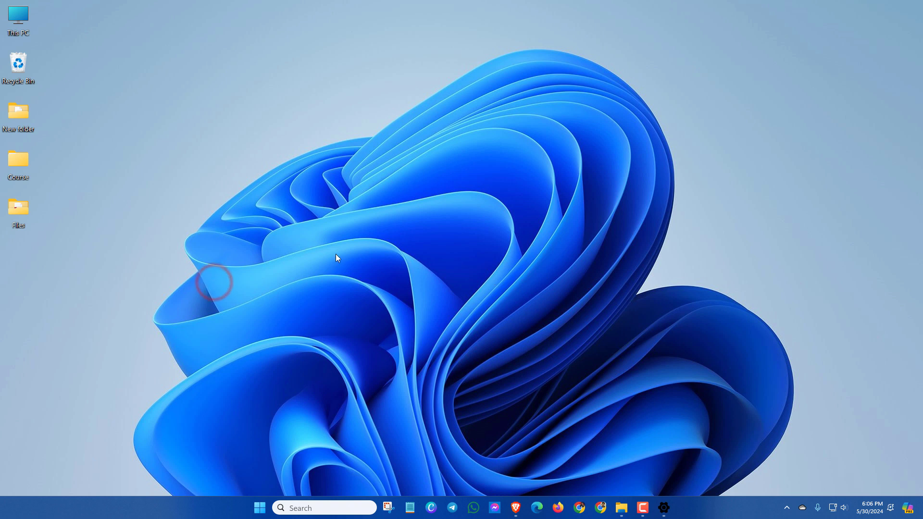
Launch Command Prompt as administrator from the 'cmd' search.
left_click(299, 507)
type("cmd")
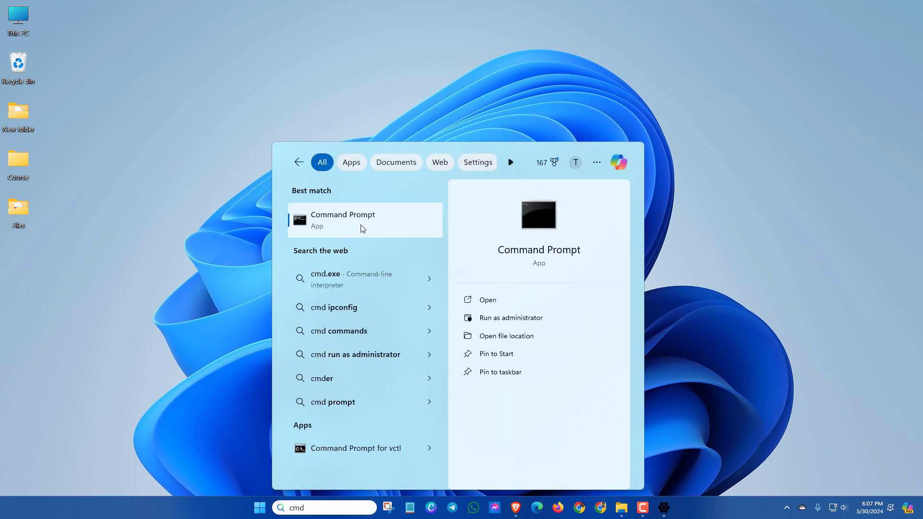
right_click(374, 223)
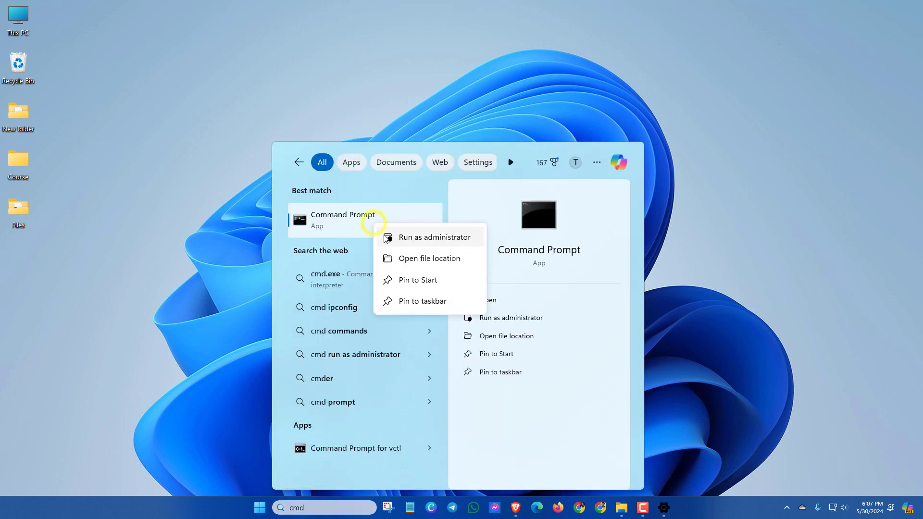
left_click(423, 238)
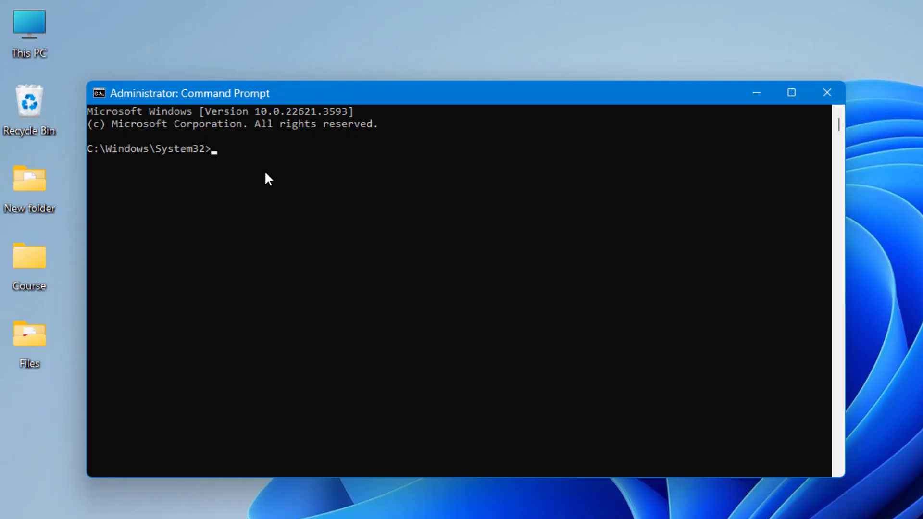
Run 'ipconfig /flushdns' to flush the DNS resolver cache.
type("ipco")
type("nfig /flushdns")
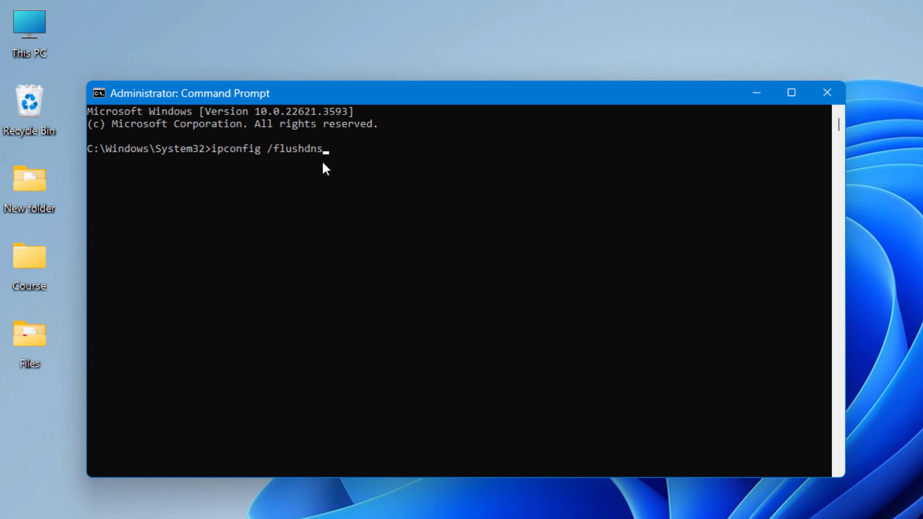
key("Return")
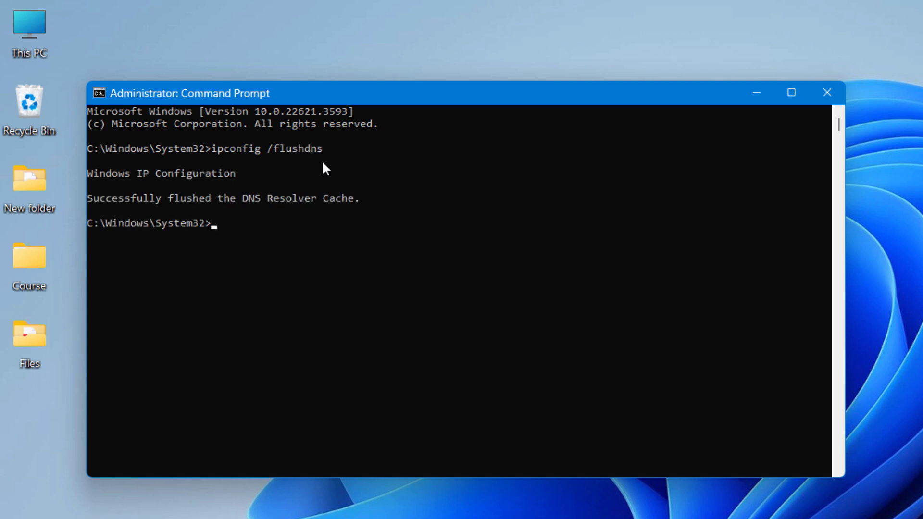